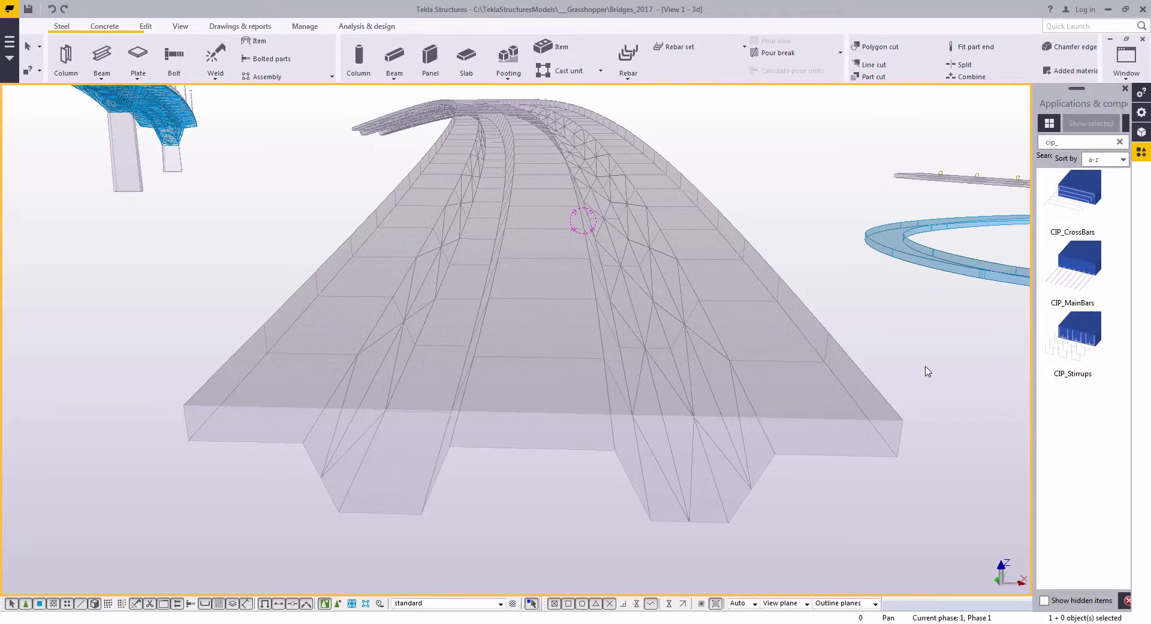
- Switch to the browser to view the Concrete Bridge Reinforcement page on Tekla Warehouse, and return to the Tekla Structures model
key(alt+Tab)
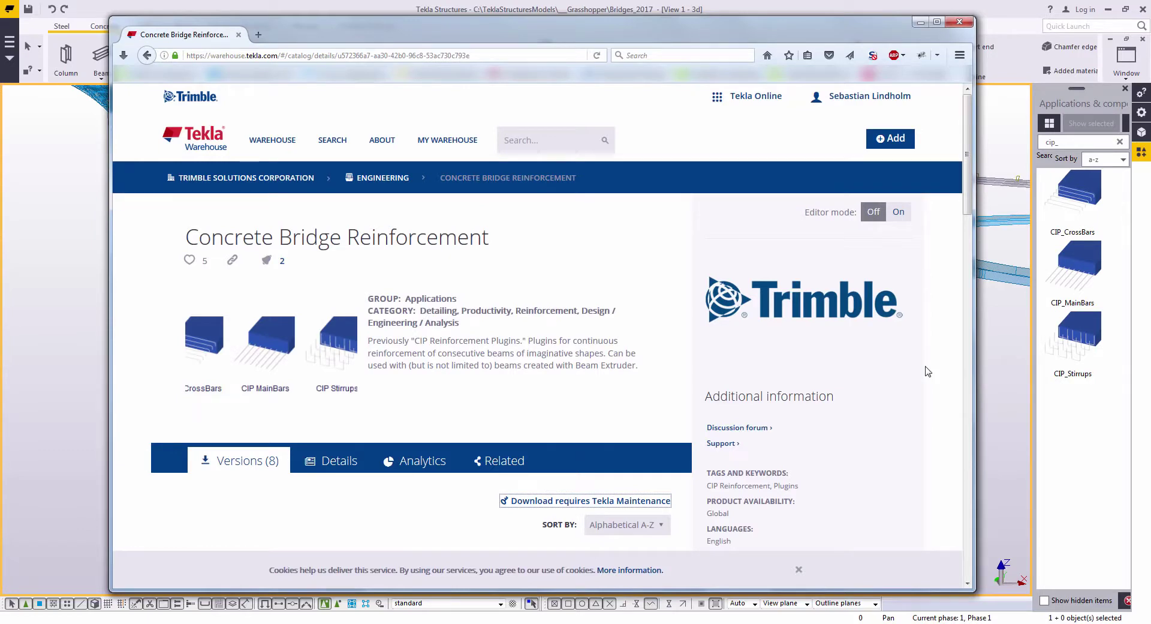
click(1006, 359)
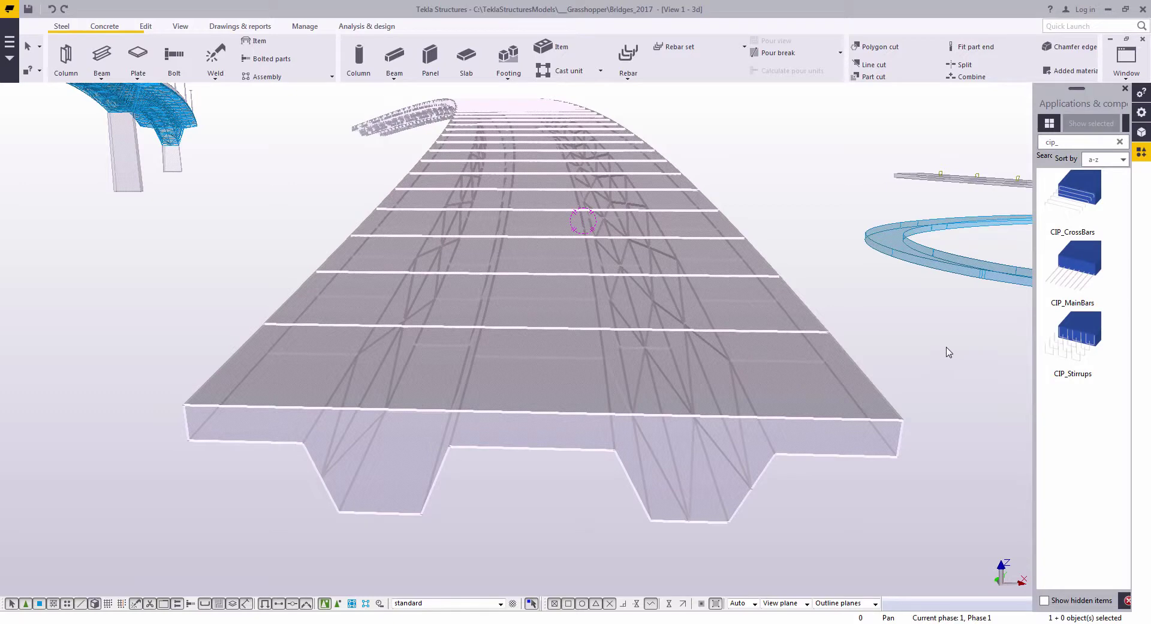
- Create CIP_MainBars along the left girder of the deck, ranging between its two bottom corners and directed along the deck's left top edge
click(1083, 271)
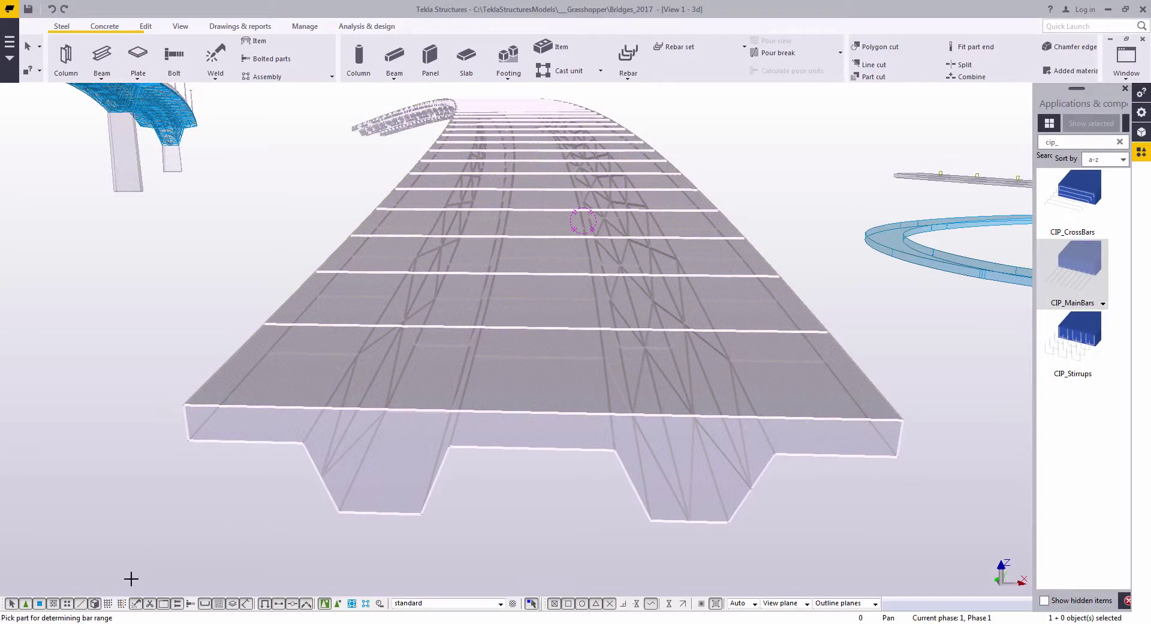
click(329, 495)
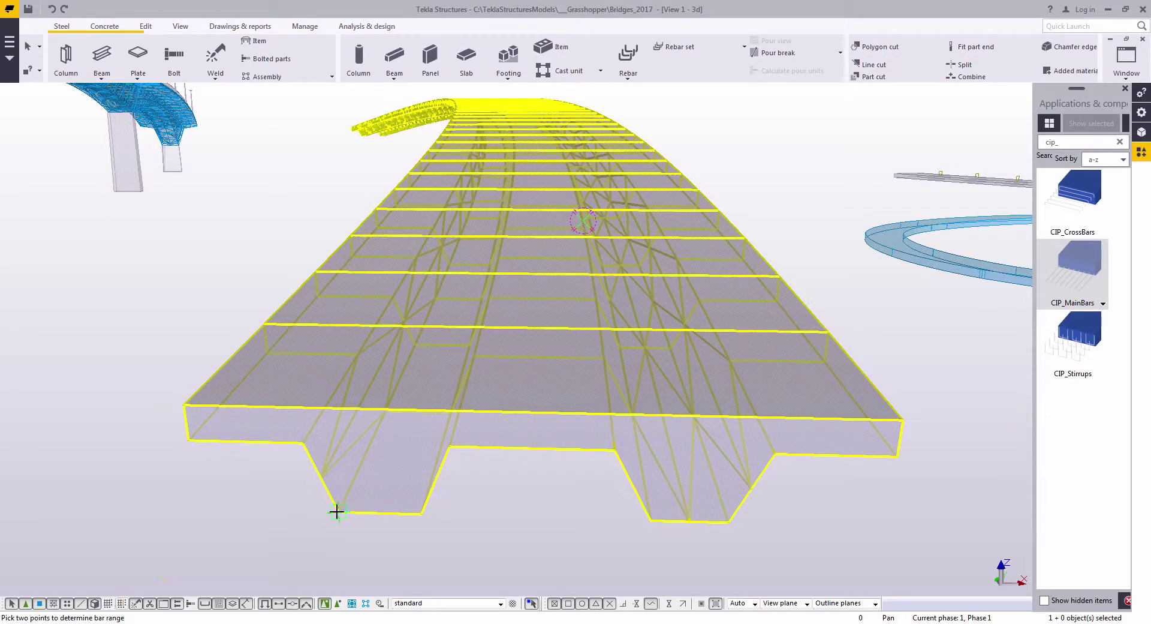
click(338, 511)
click(417, 513)
click(186, 406)
click(249, 328)
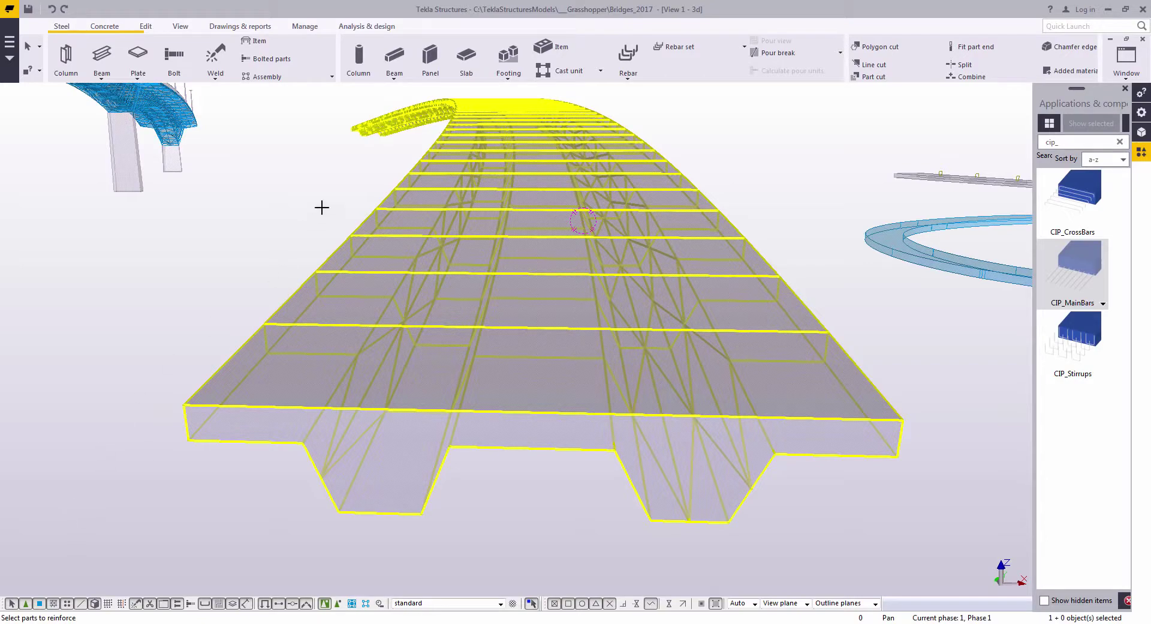
middle_click(254, 258)
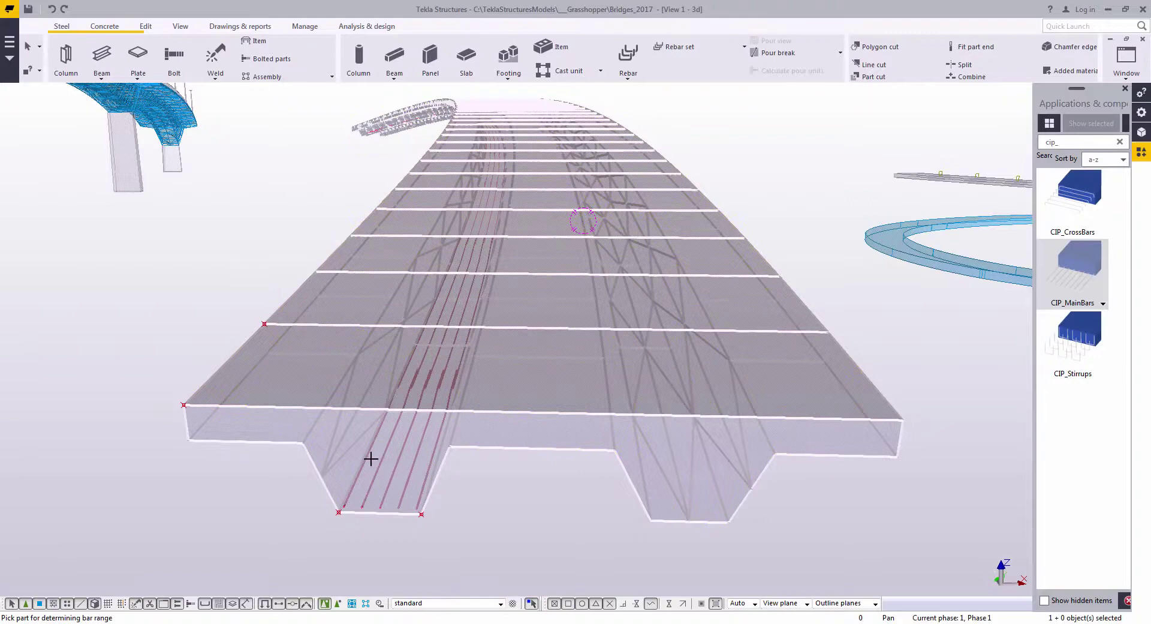
- Set the number of main bars in the left girder to 6, apply the modification and close the bar properties
scroll(476, 343, up, 6)
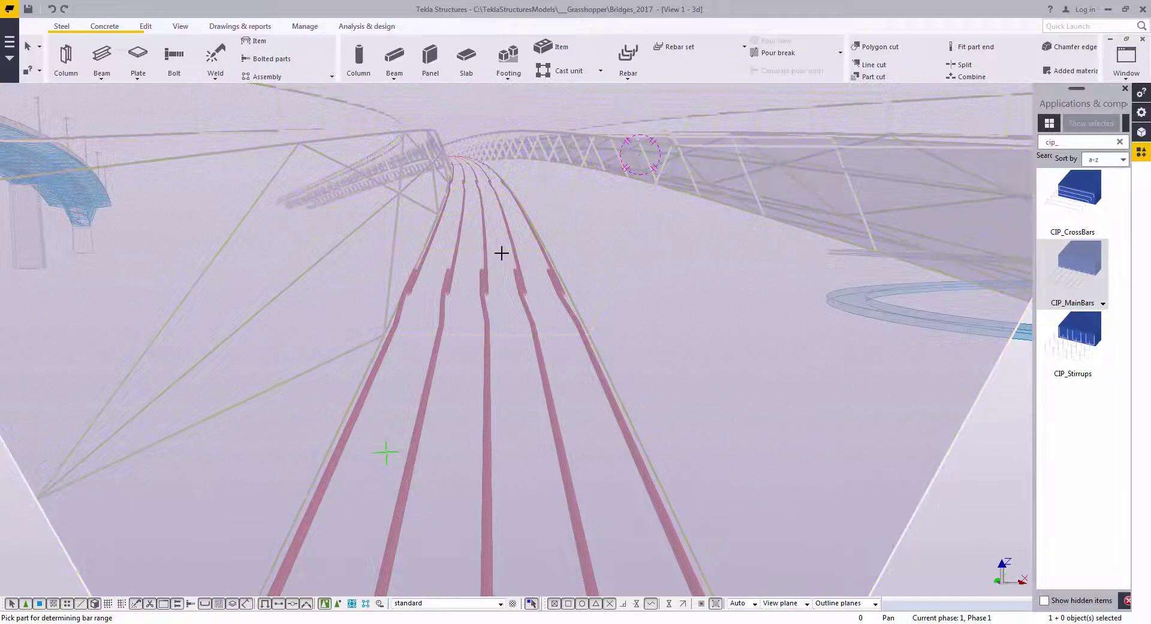
scroll(501, 317, down, 5)
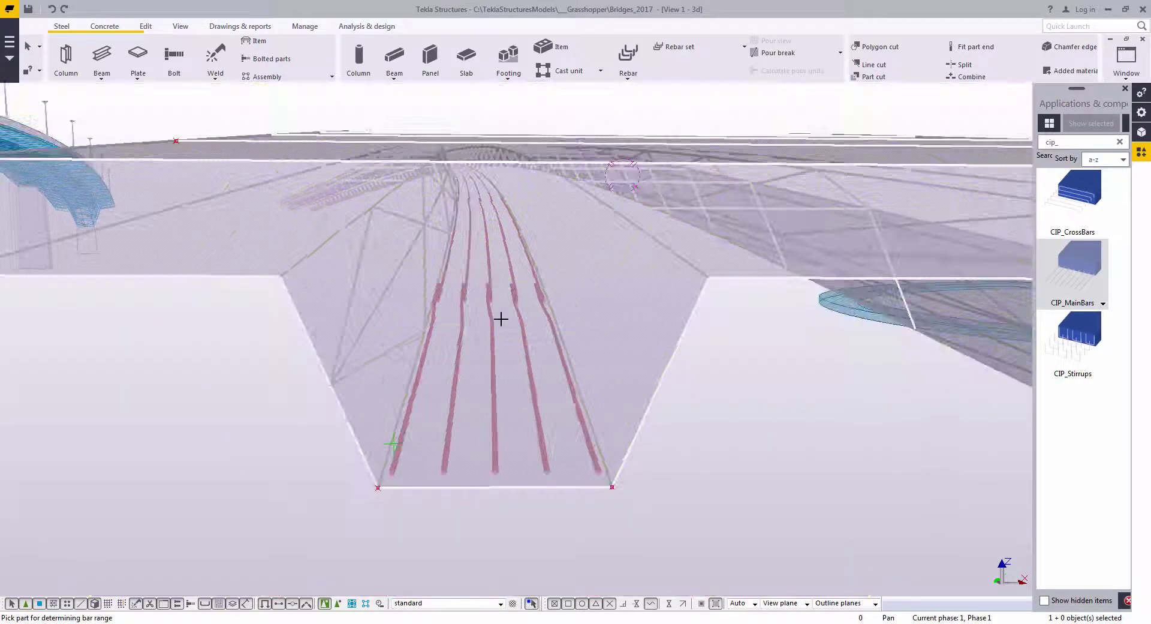
scroll(531, 306, up, 3)
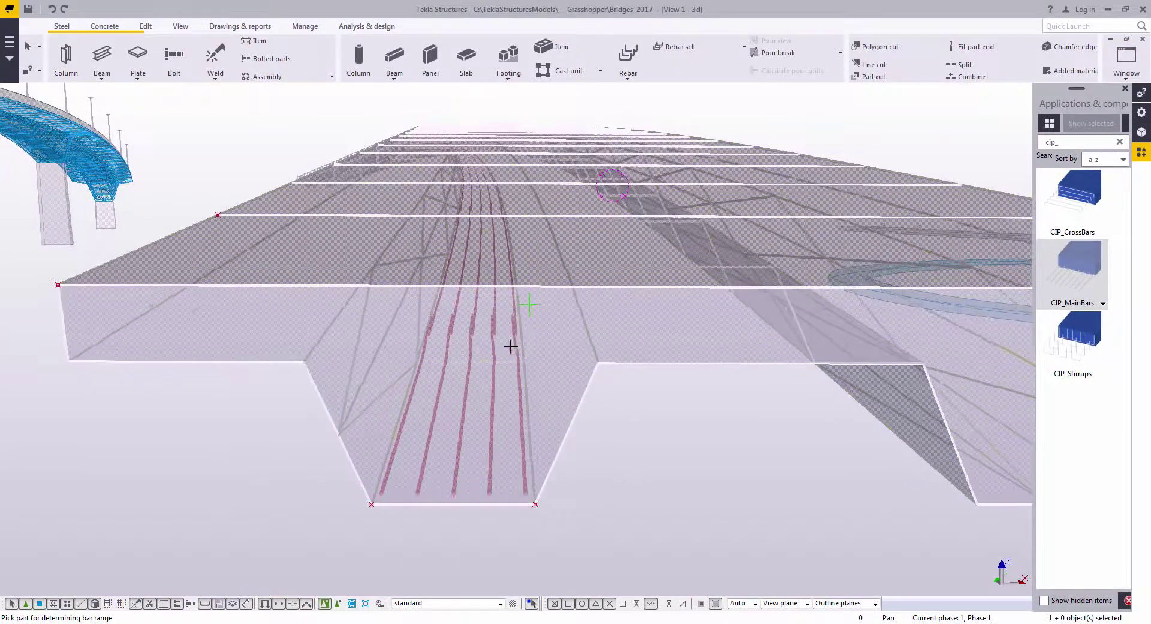
double_click(495, 344)
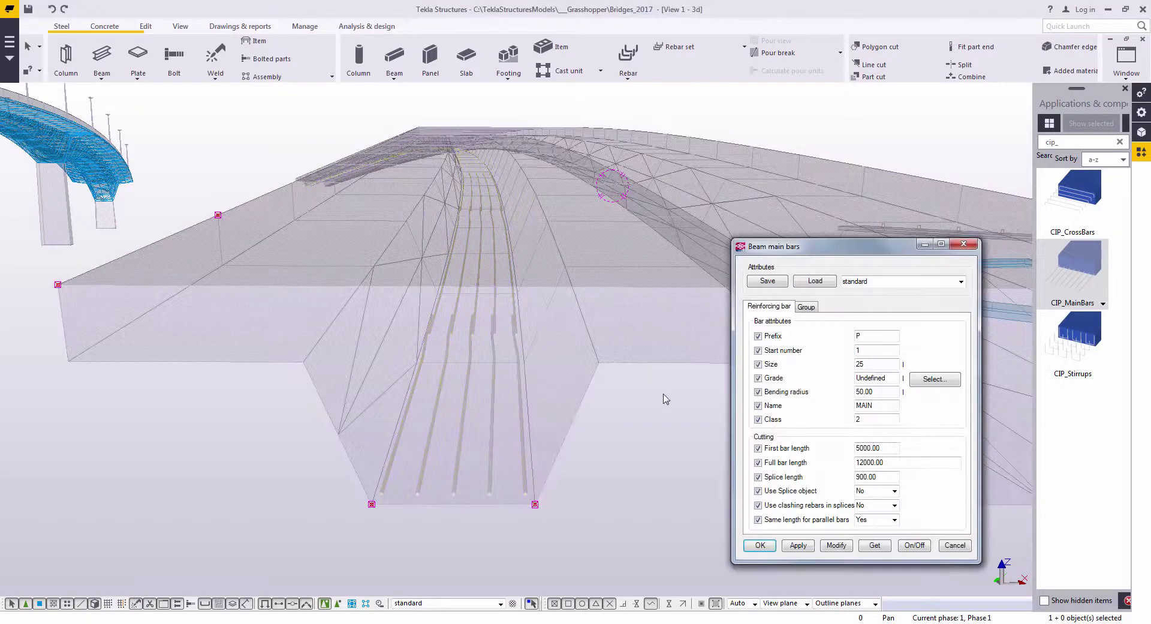
click(807, 307)
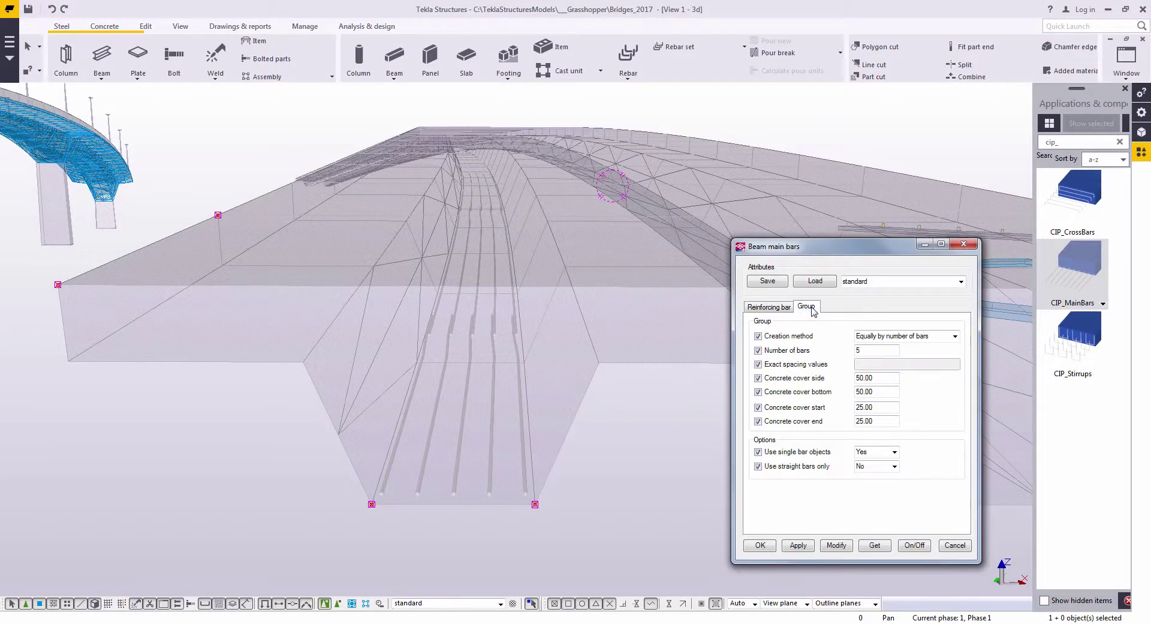
drag(837, 352, 787, 351)
text(6)
click(838, 546)
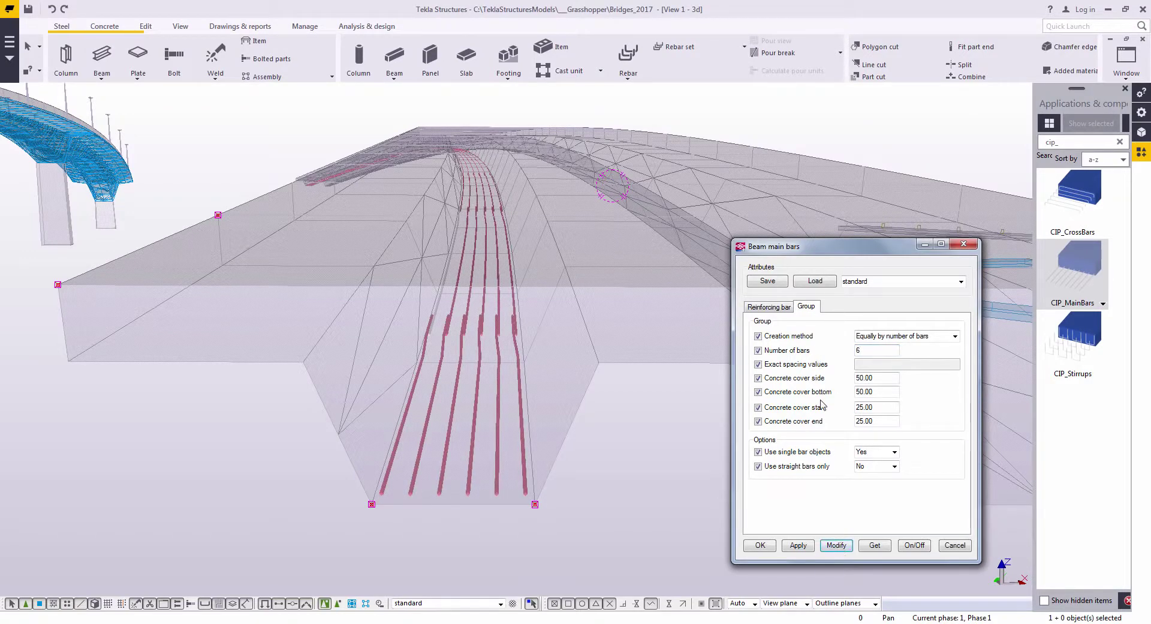
click(776, 307)
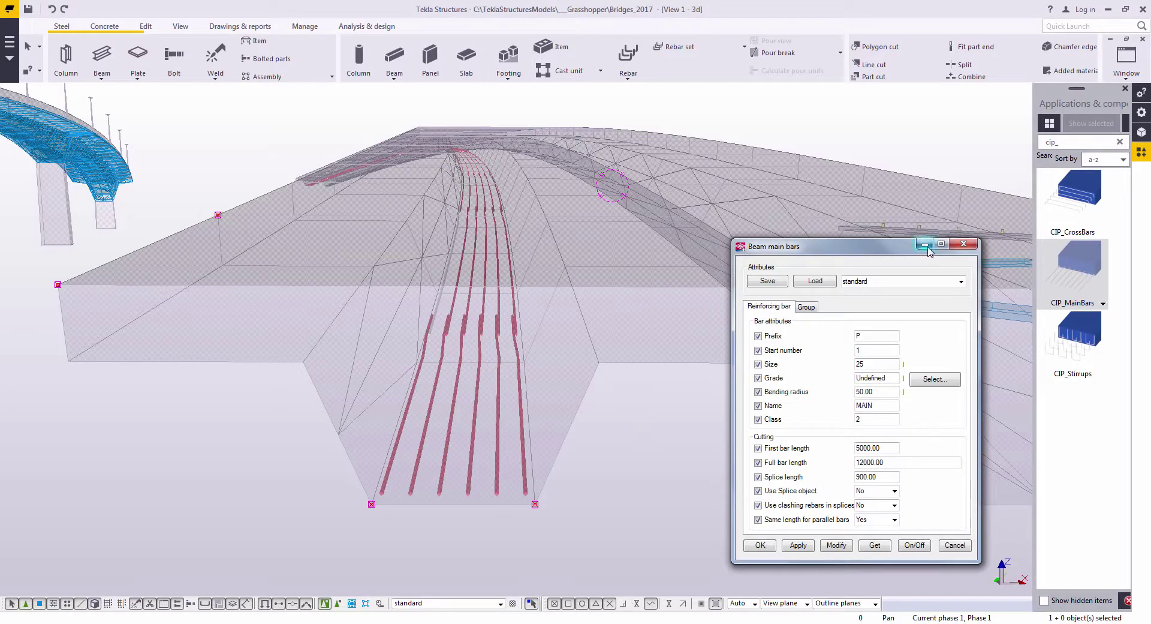
click(963, 243)
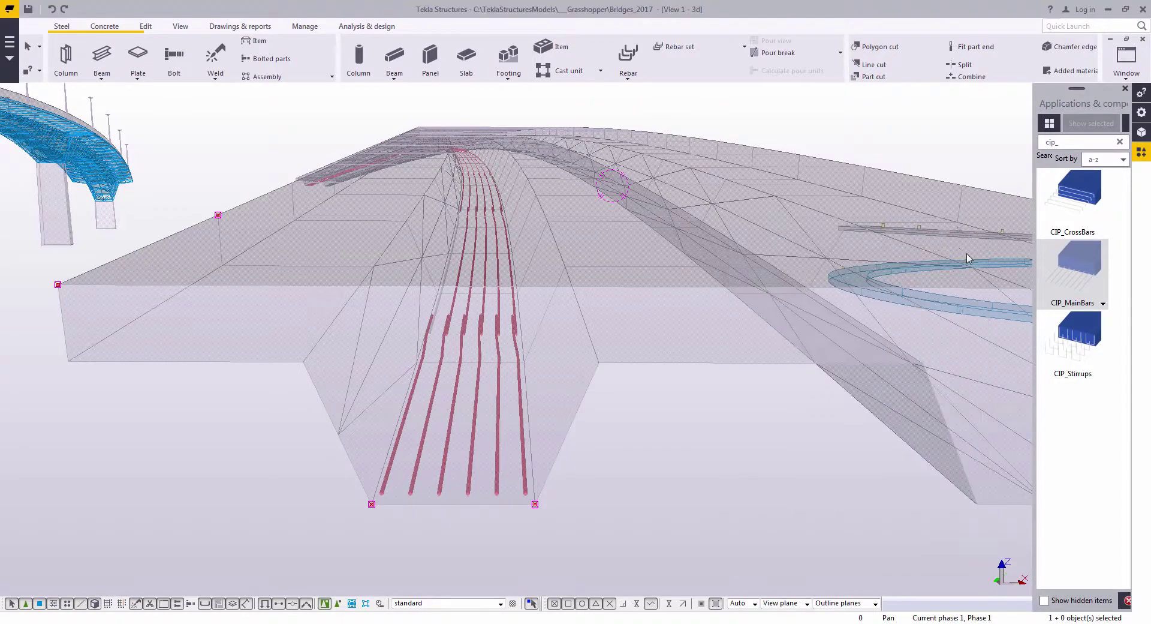
- Create CIP_CrossBars across the deck's top surface between its right and left top corners, directed along the left top edge
click(1080, 192)
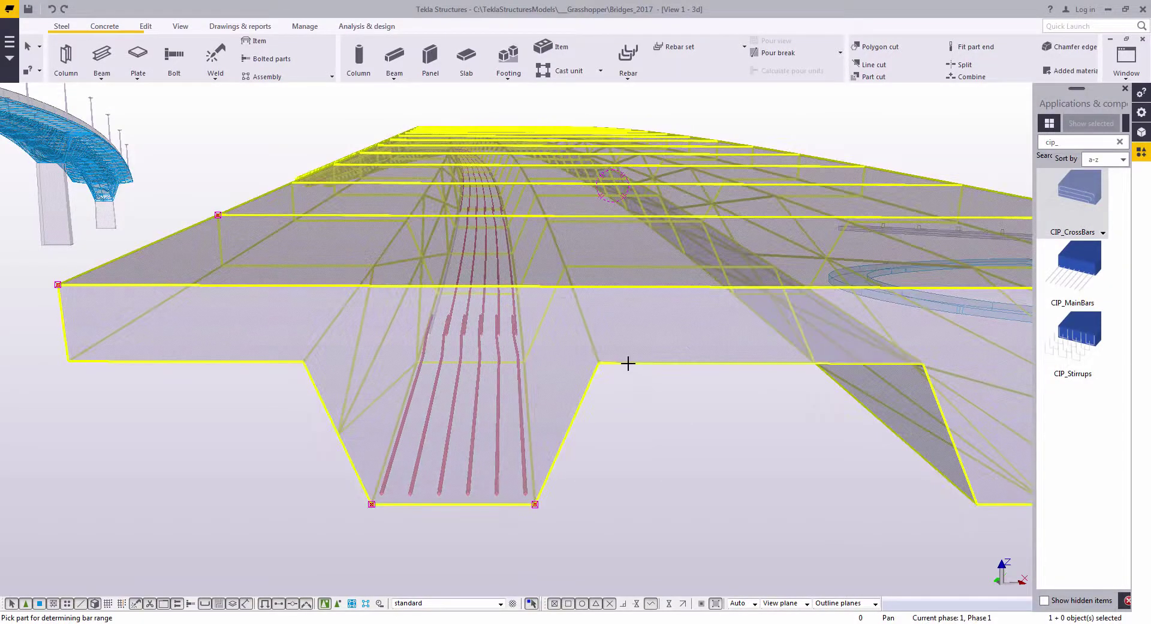
click(629, 366)
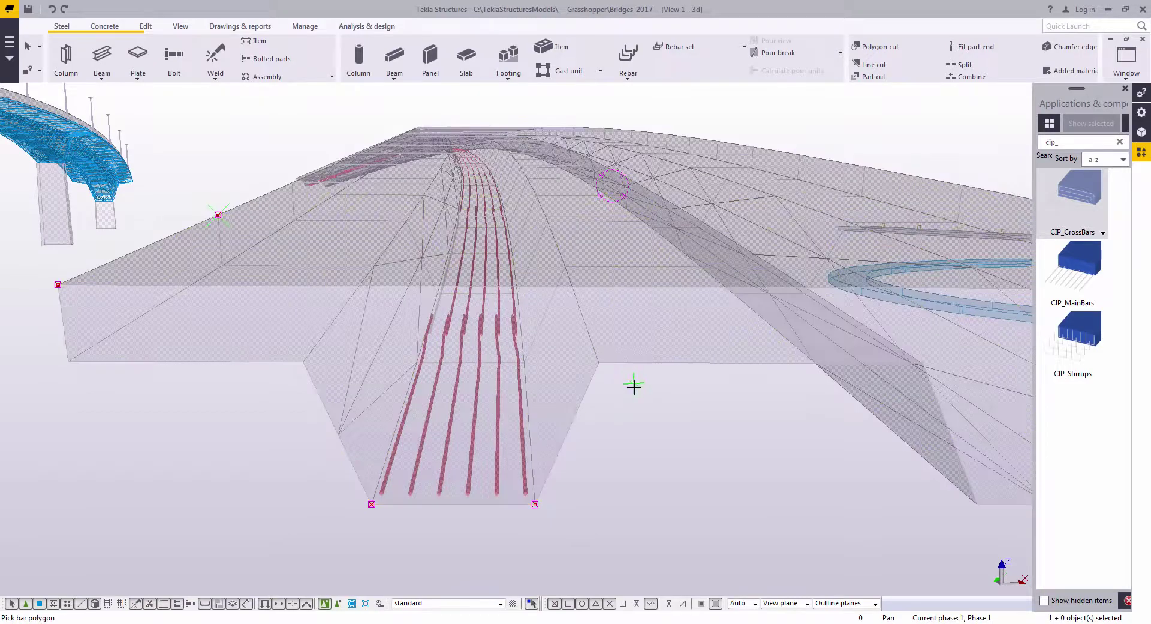
scroll(634, 386, down, 5)
scroll(642, 406, up, 1)
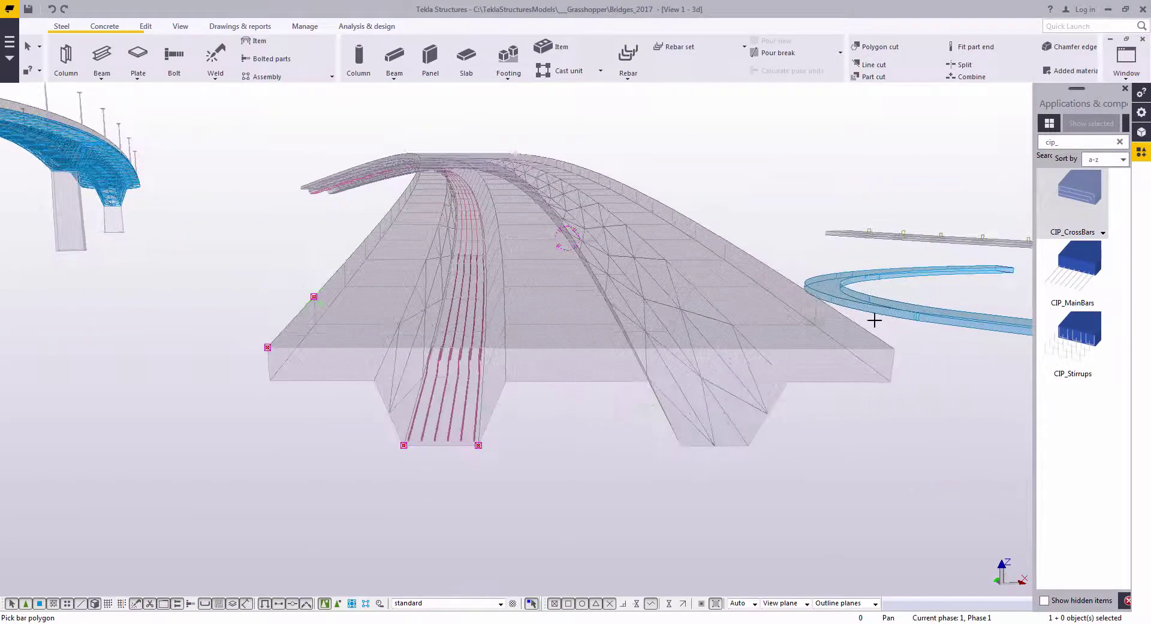
scroll(892, 351, up, 1)
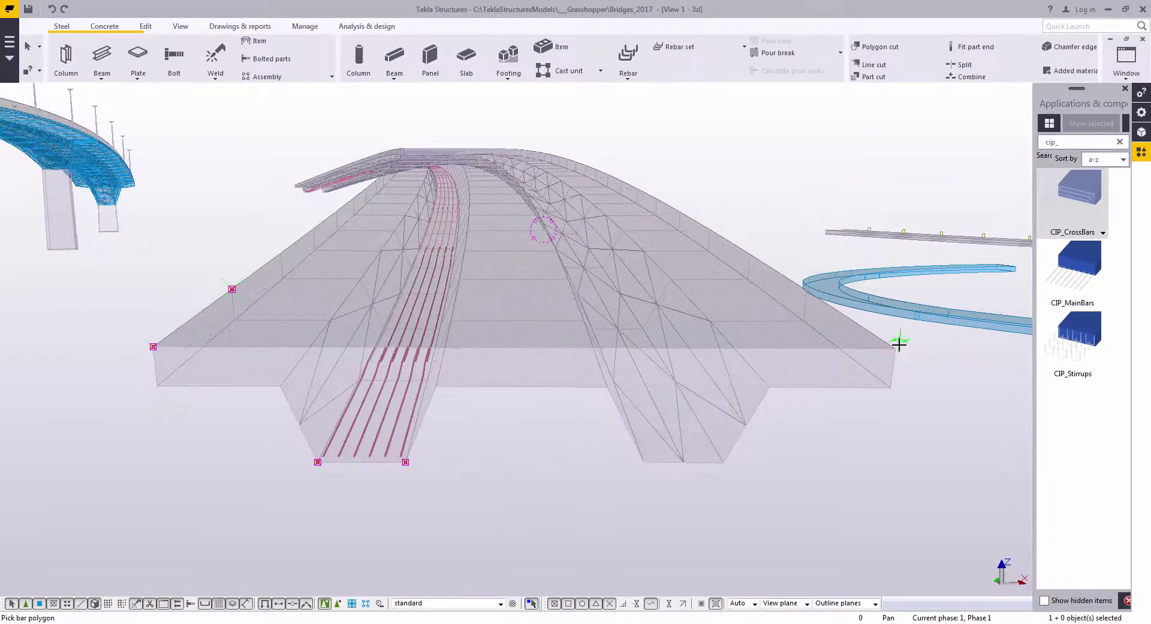
click(893, 350)
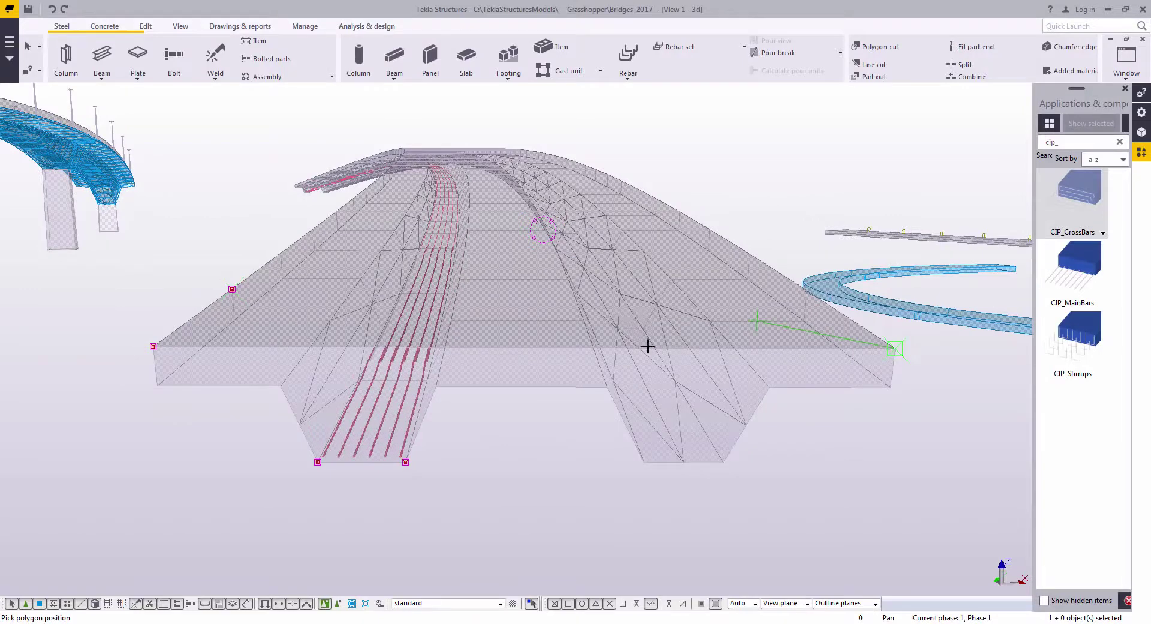
click(152, 347)
middle_click(103, 396)
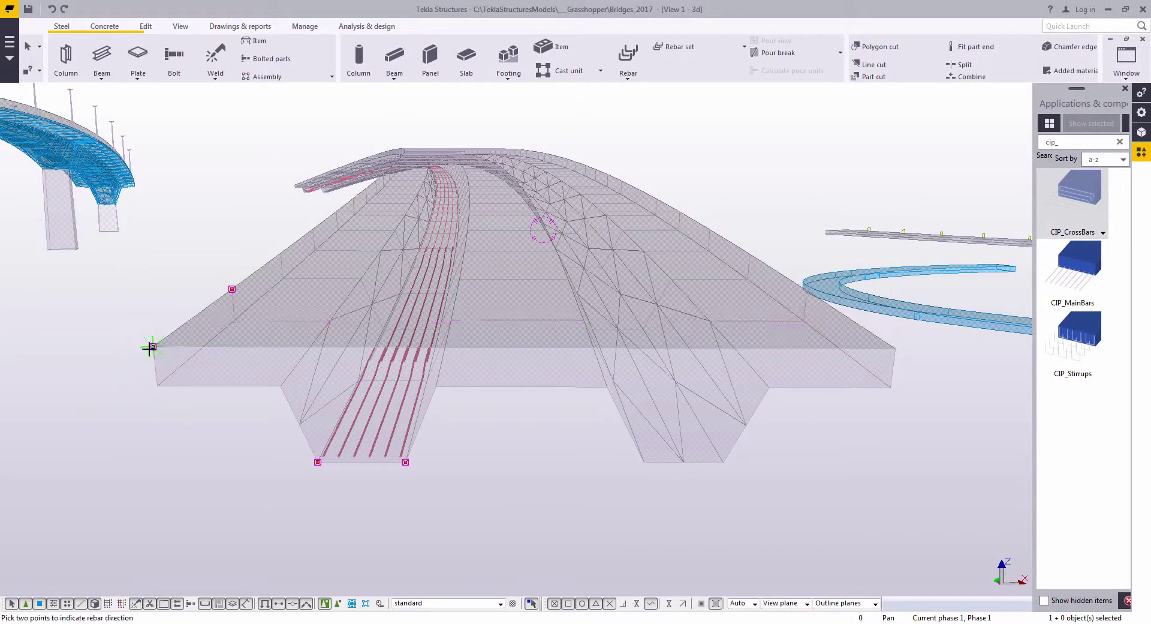
click(153, 346)
click(232, 288)
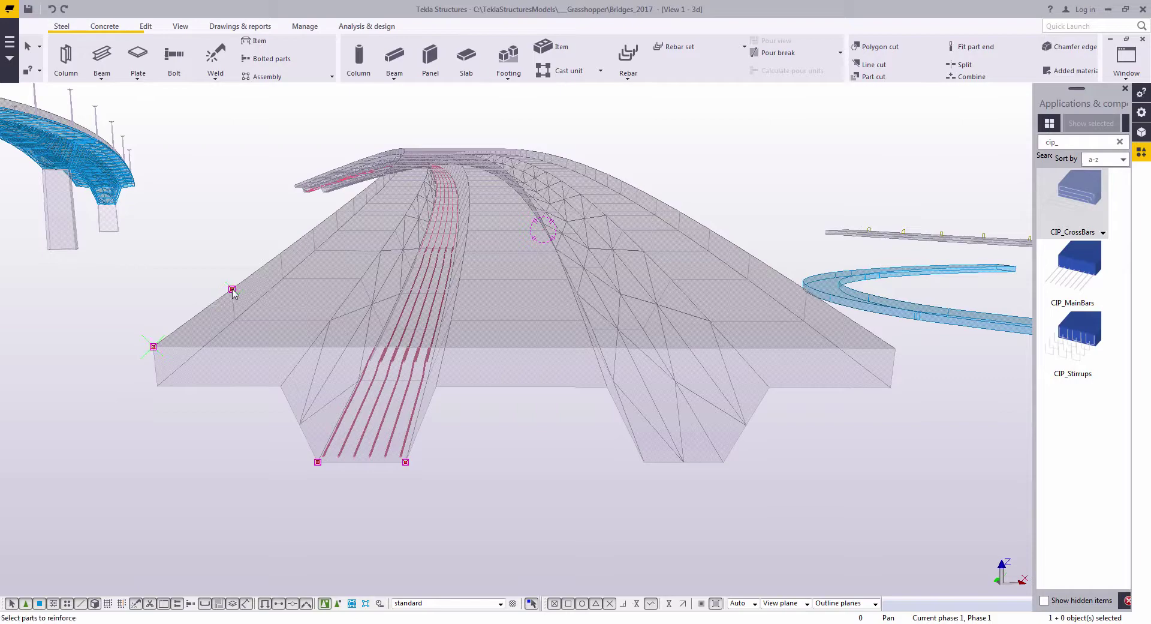
middle_click(221, 233)
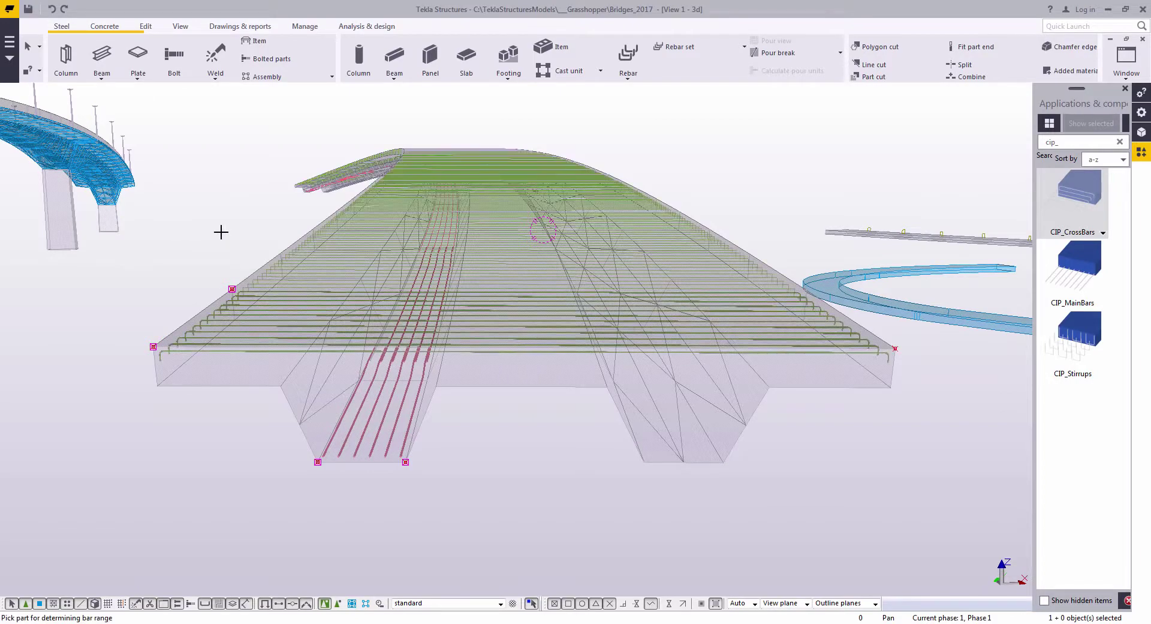
- Create CIP_CrossBars around the left girder, following its sloped sides and bottom corners and directed along the deck's left top edge
ctrl+middle_drag(311, 258, 314, 272)
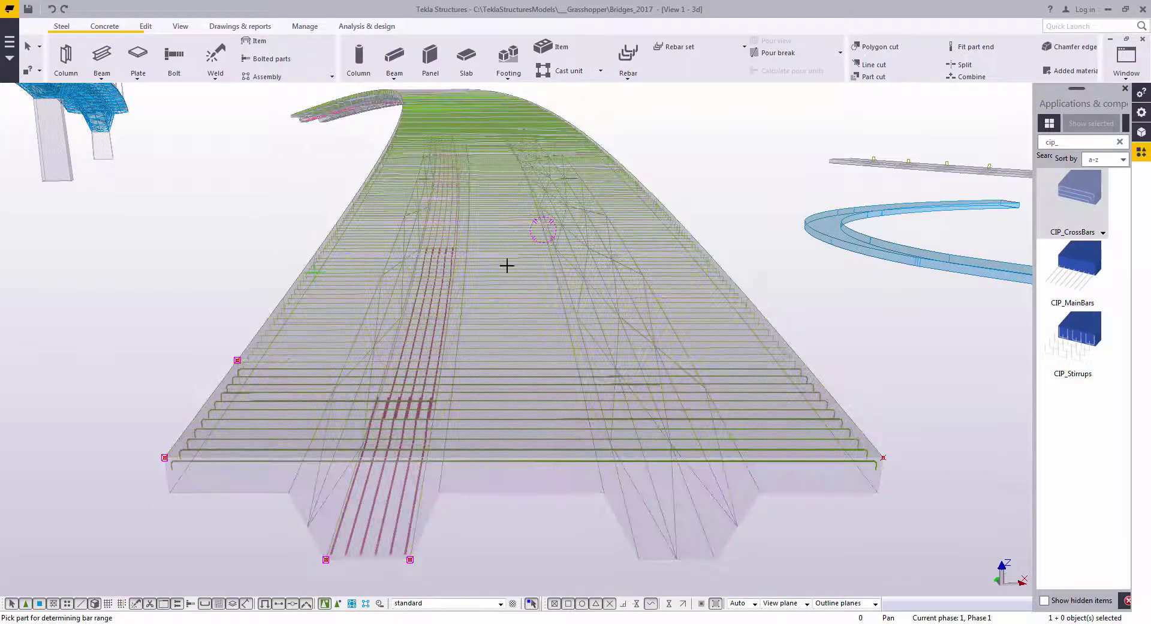
mouse_move(477, 448)
ctrl+middle_down()
mouse_move(480, 423)
mouse_move(479, 435)
ctrl+middle_up()
scroll(301, 466, up, 3)
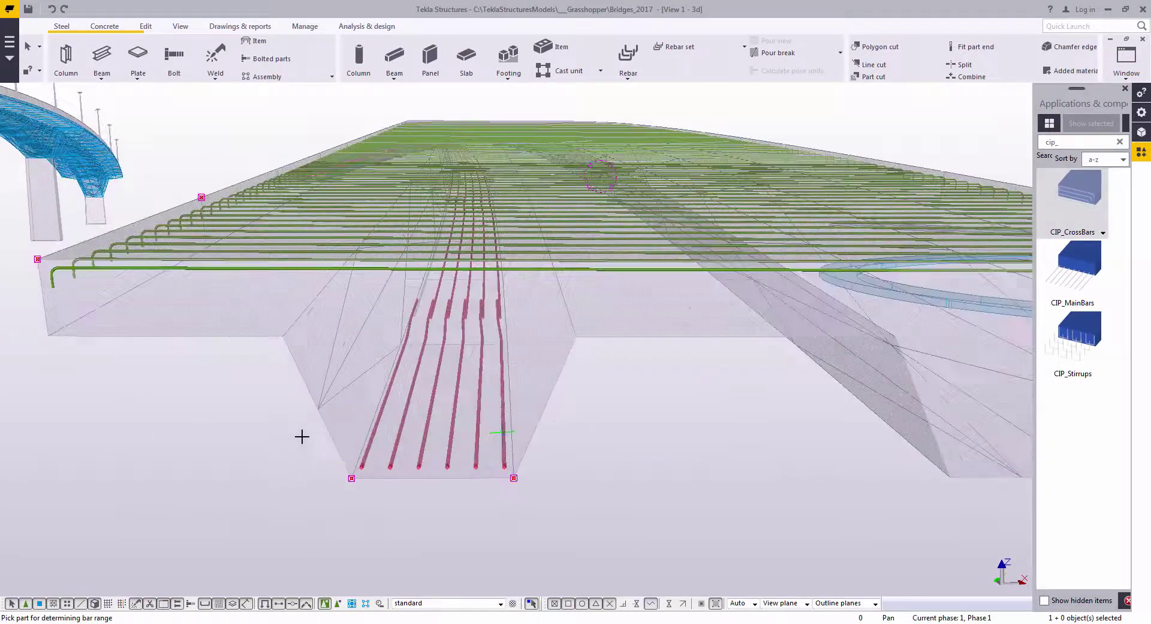
click(285, 338)
click(283, 339)
click(352, 478)
click(514, 478)
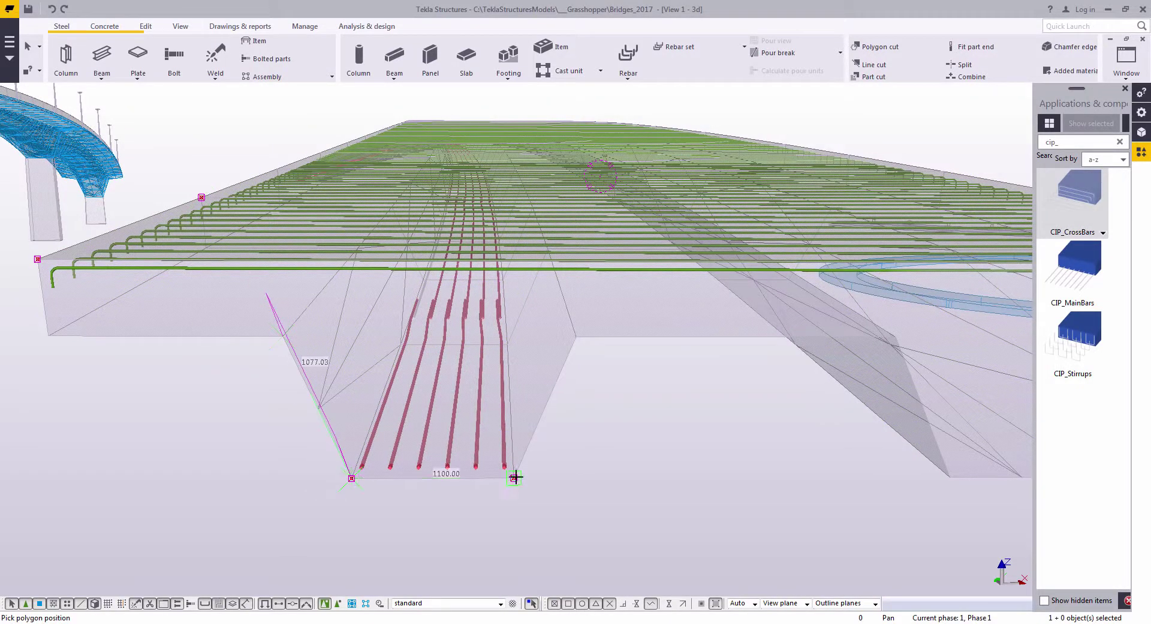
click(578, 341)
middle_click(660, 435)
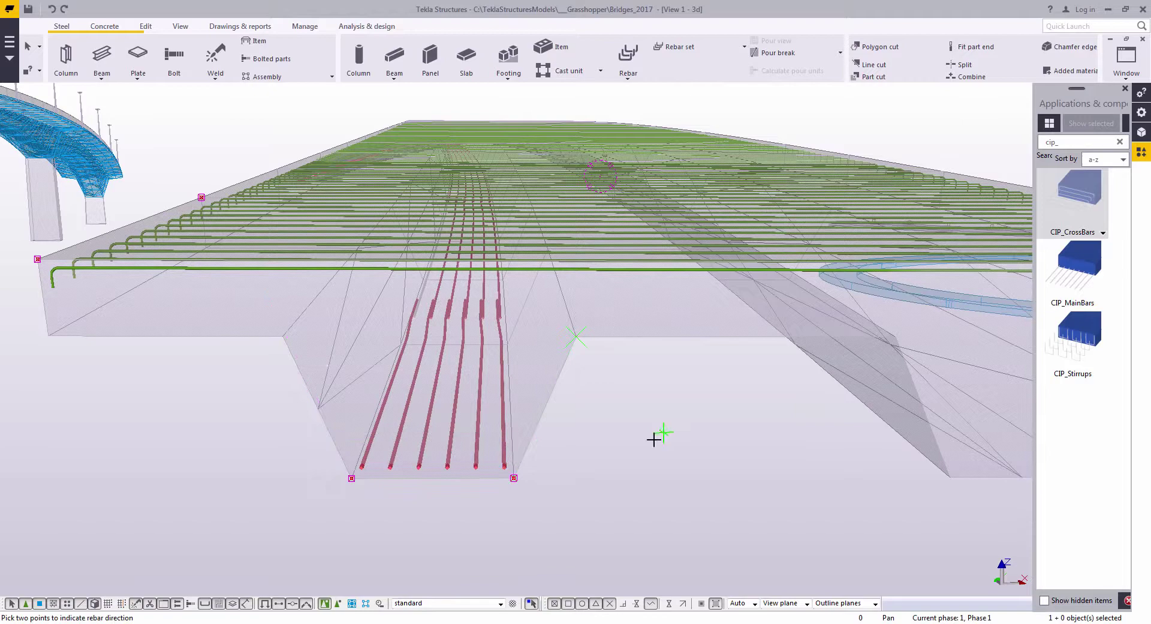
scroll(660, 436, down, 2)
click(245, 320)
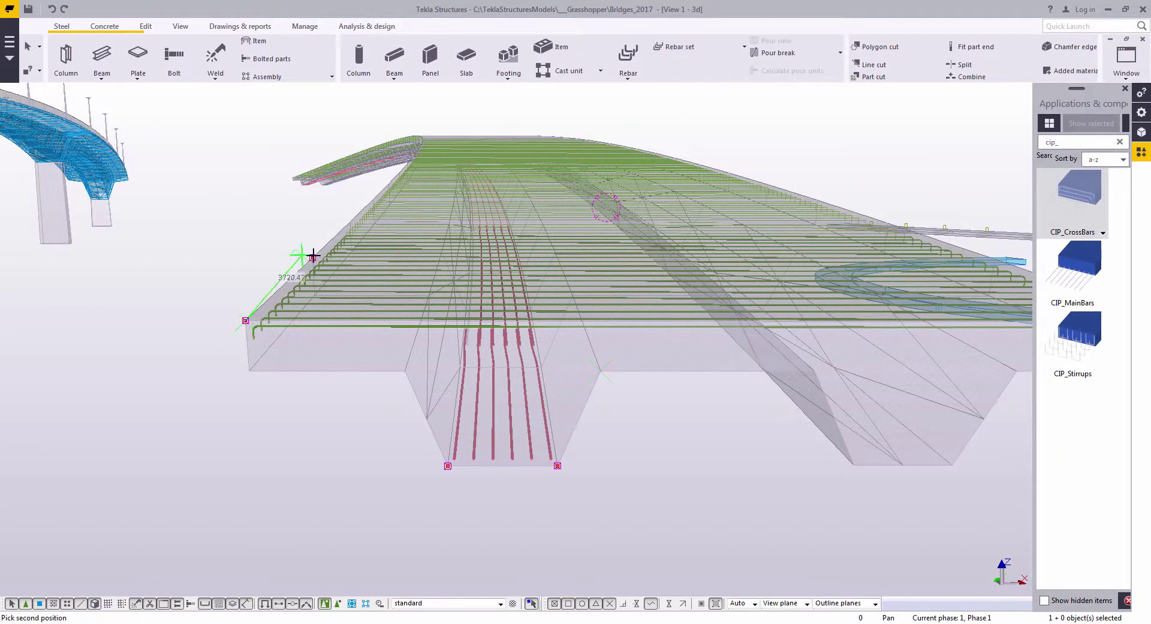
ctrl+middle_drag(471, 468, 477, 441)
scroll(501, 291, up, 1)
key(Escape)
scroll(505, 282, up, 2)
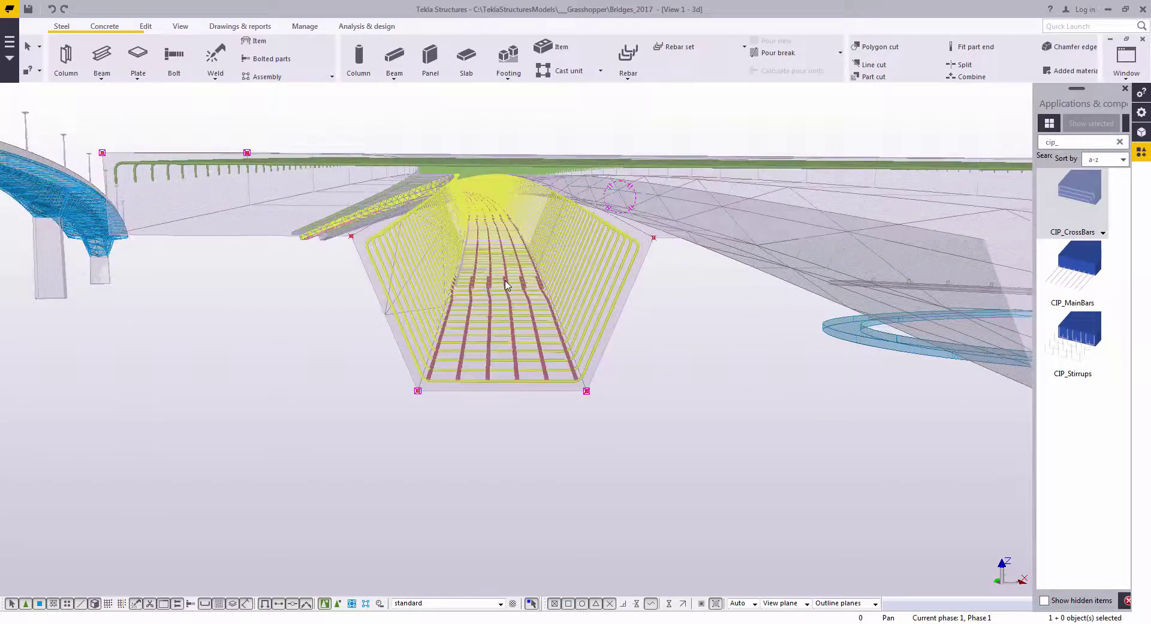
- Set Extend to cover to Yes for both the start and end hooks of the left girder's cross bars and apply it
double_click(586, 306)
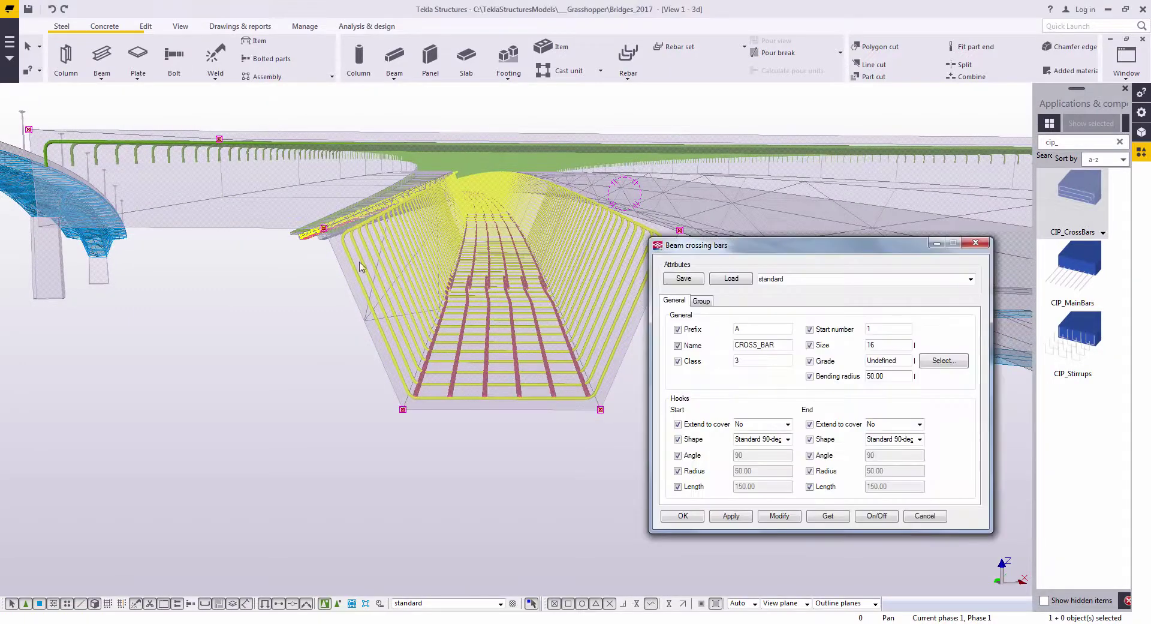
click(702, 302)
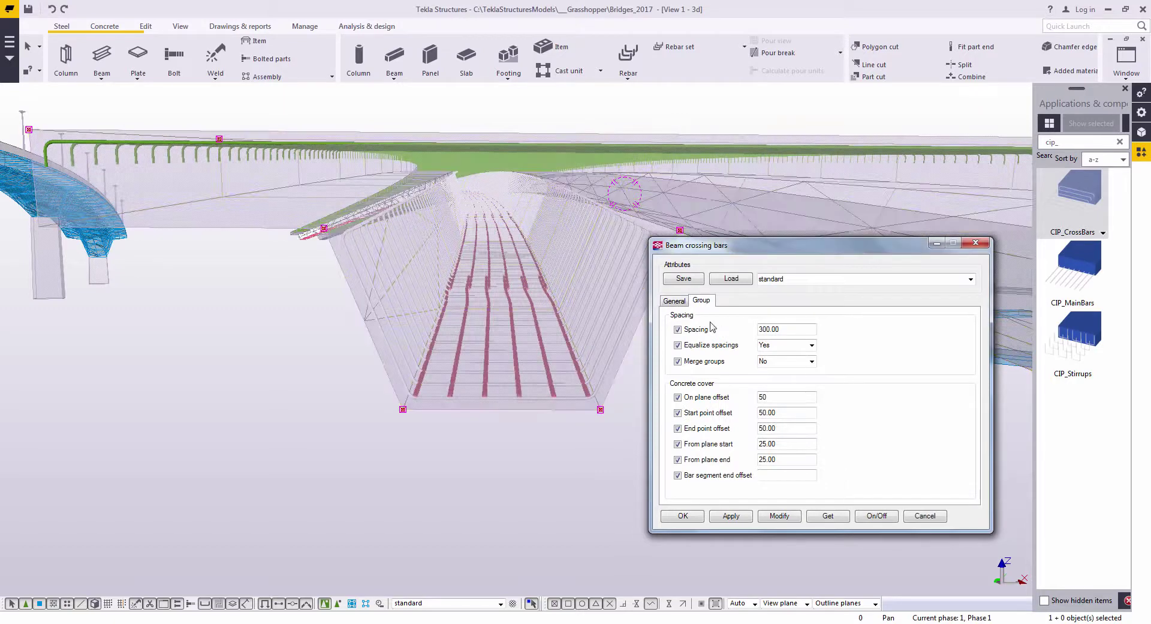
click(684, 302)
click(787, 424)
click(770, 443)
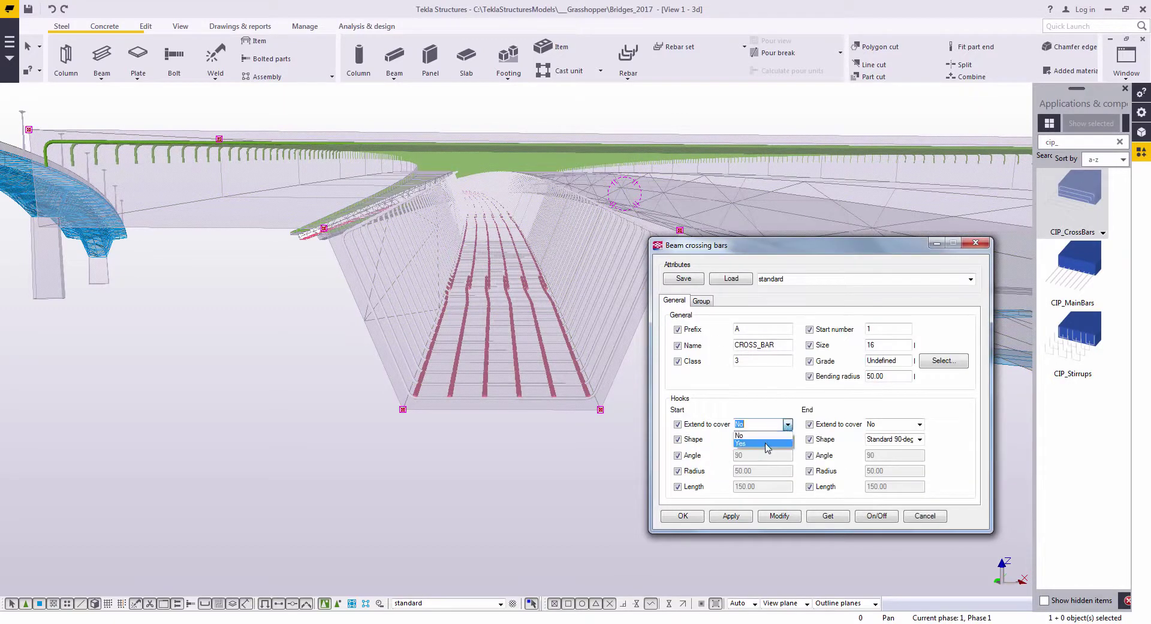
click(919, 424)
click(899, 443)
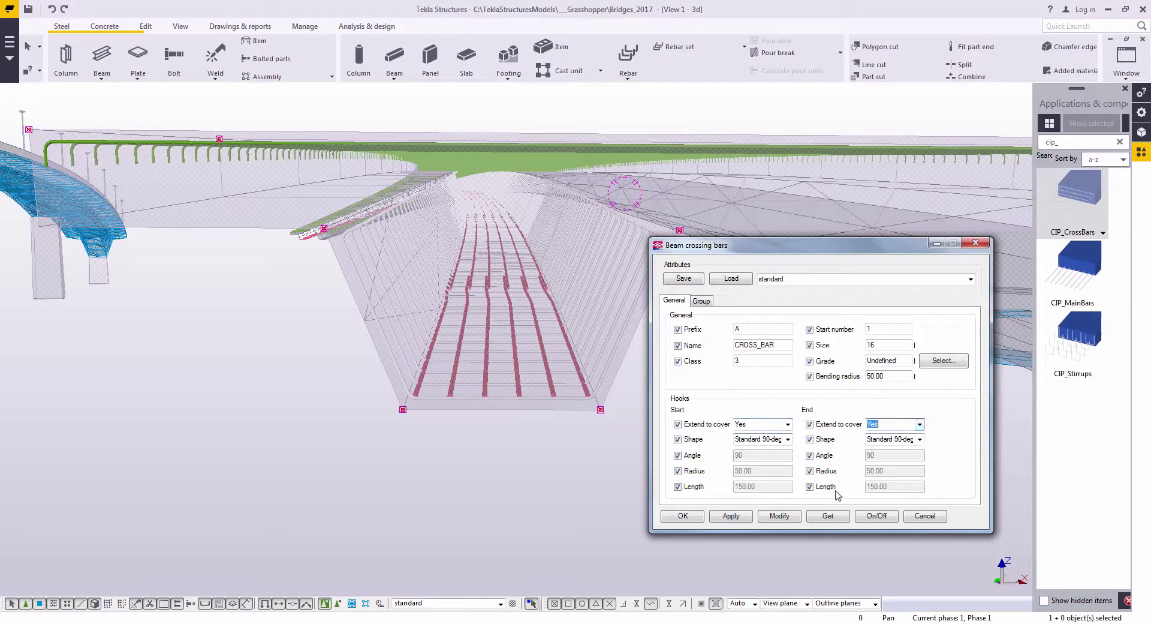
click(783, 517)
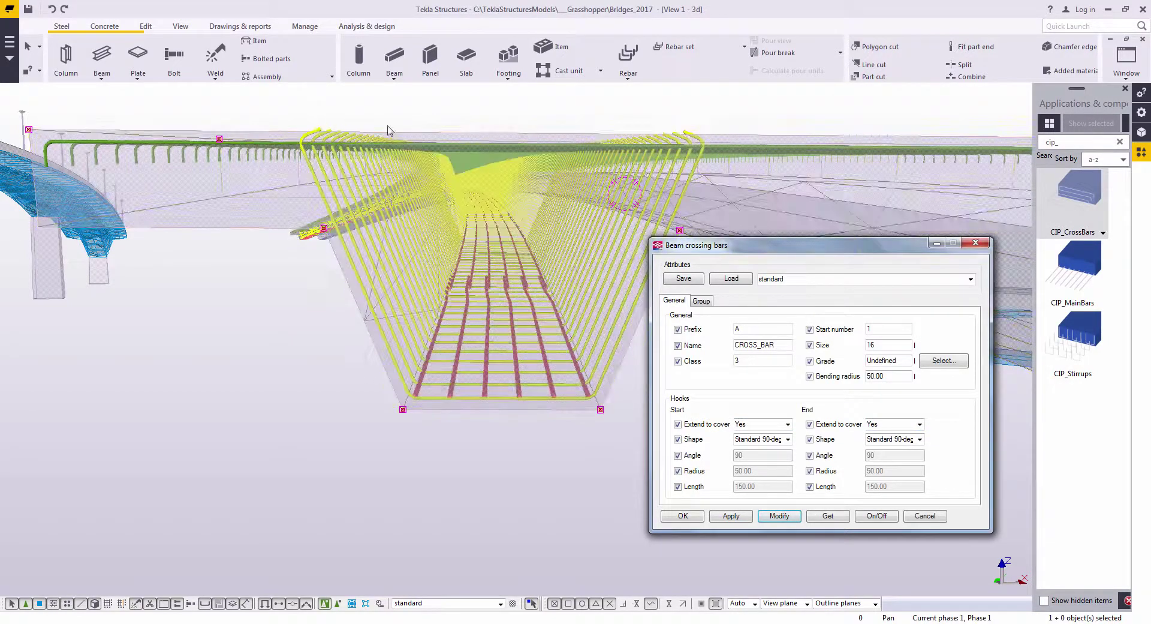
- Set the start point and end point offsets of the girder's cross bars to 150 and apply the change
click(703, 301)
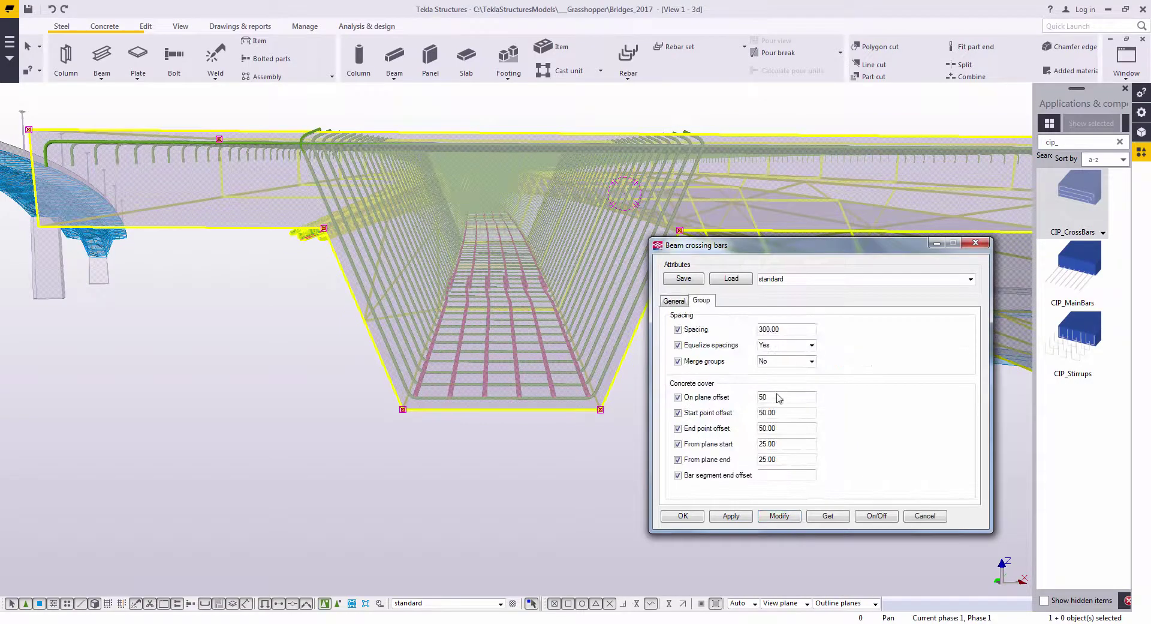
click(760, 413)
click(760, 428)
text(1)
click(780, 516)
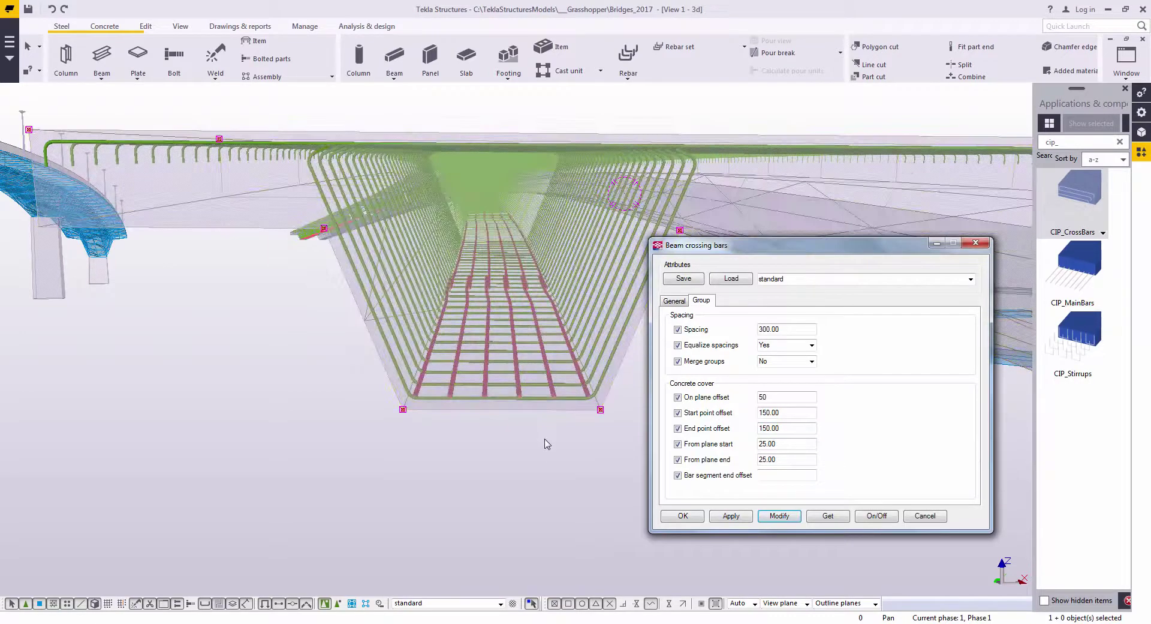
- Create CIP_Stirrups in the right girder between its two bottom corners, directed along the deck's right top edge
middle_drag(548, 447, 460, 445)
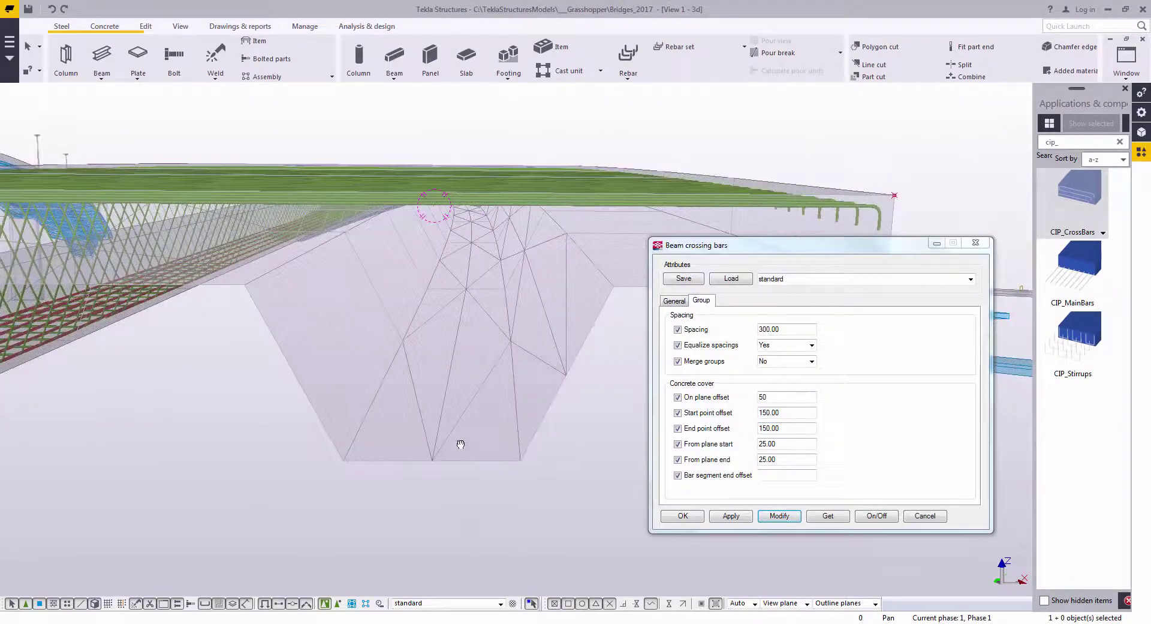
click(976, 242)
click(1084, 341)
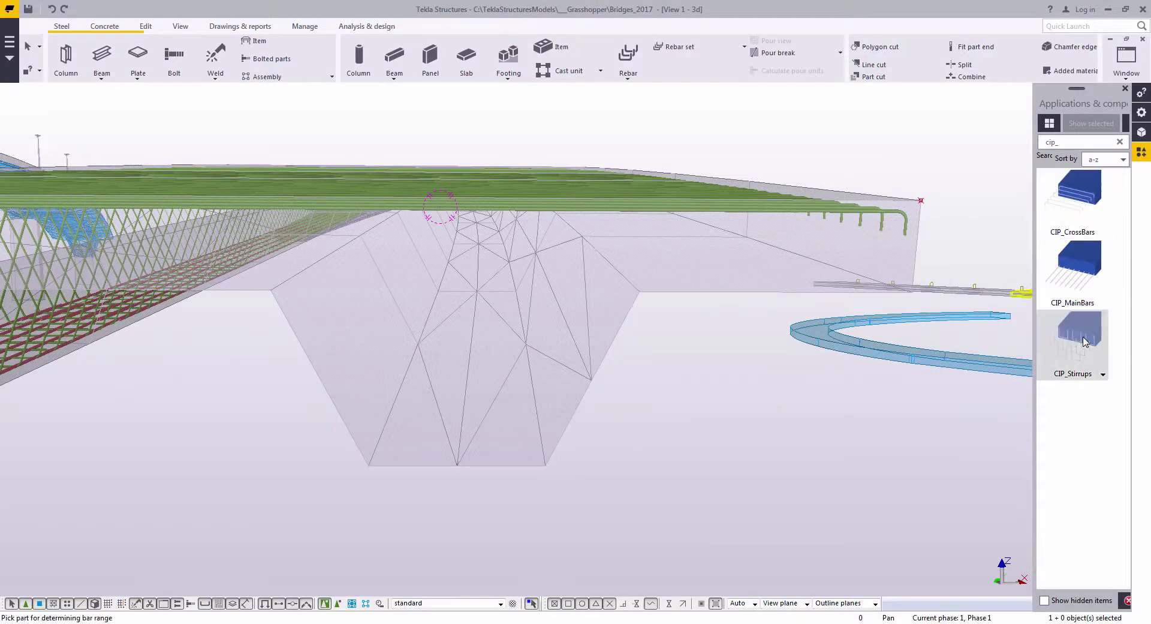
click(369, 465)
click(544, 468)
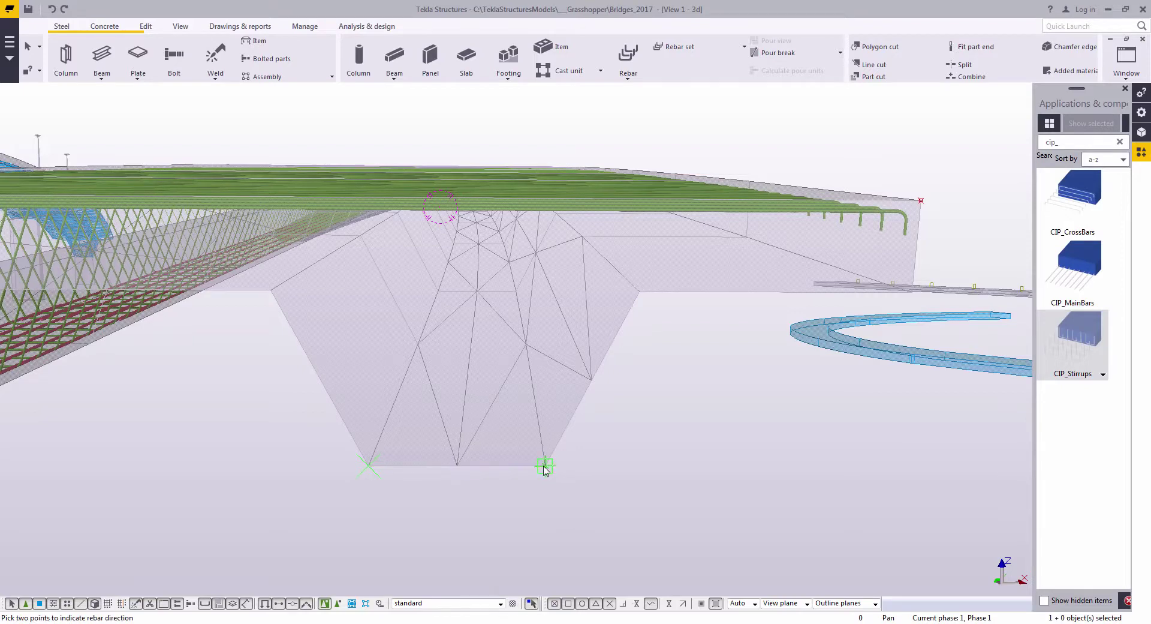
scroll(544, 467, down, 3)
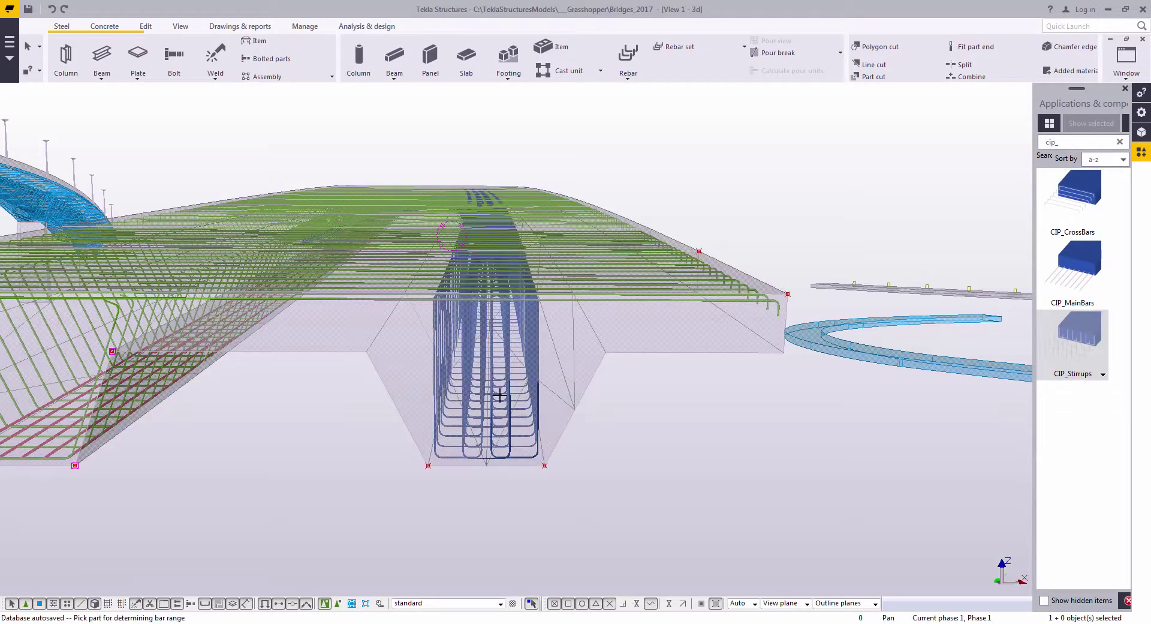
middle_drag(500, 395, 502, 367)
key(Escape)
scroll(501, 367, up, 1)
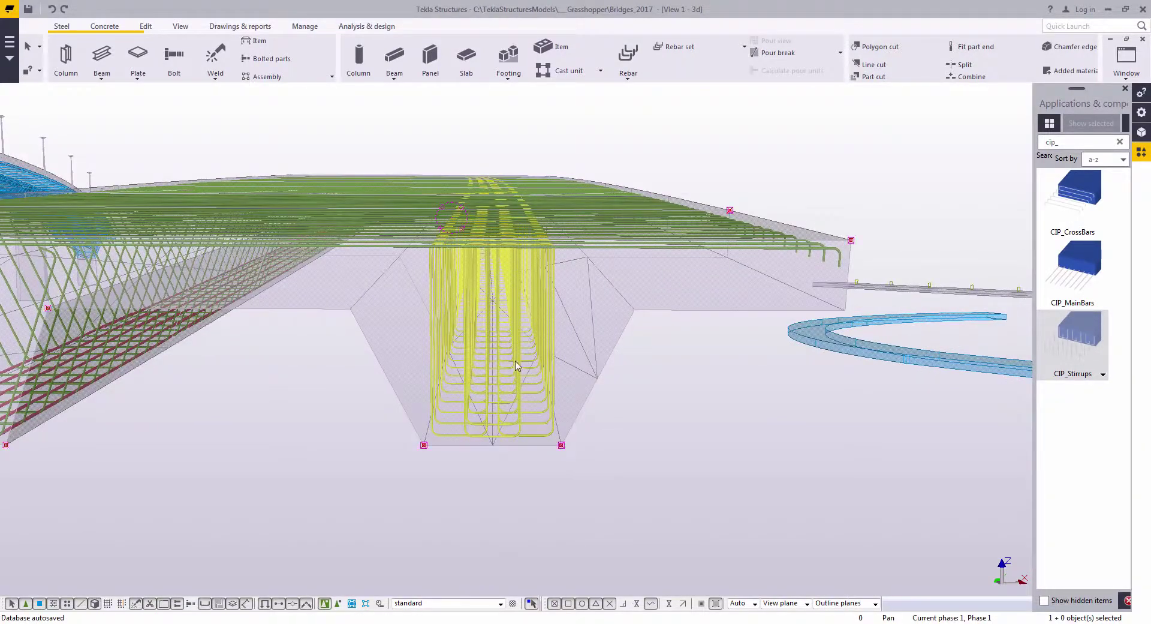
- Set the number of bars of the right girder's stirrups to 2 and apply the change
double_click(518, 366)
click(767, 199)
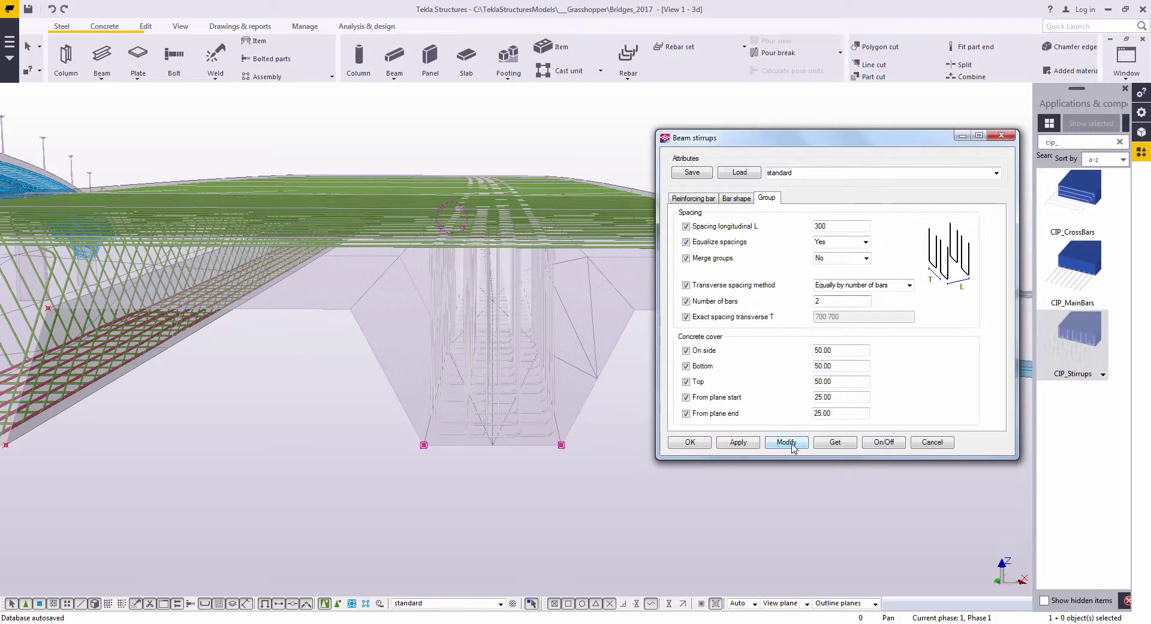
click(509, 465)
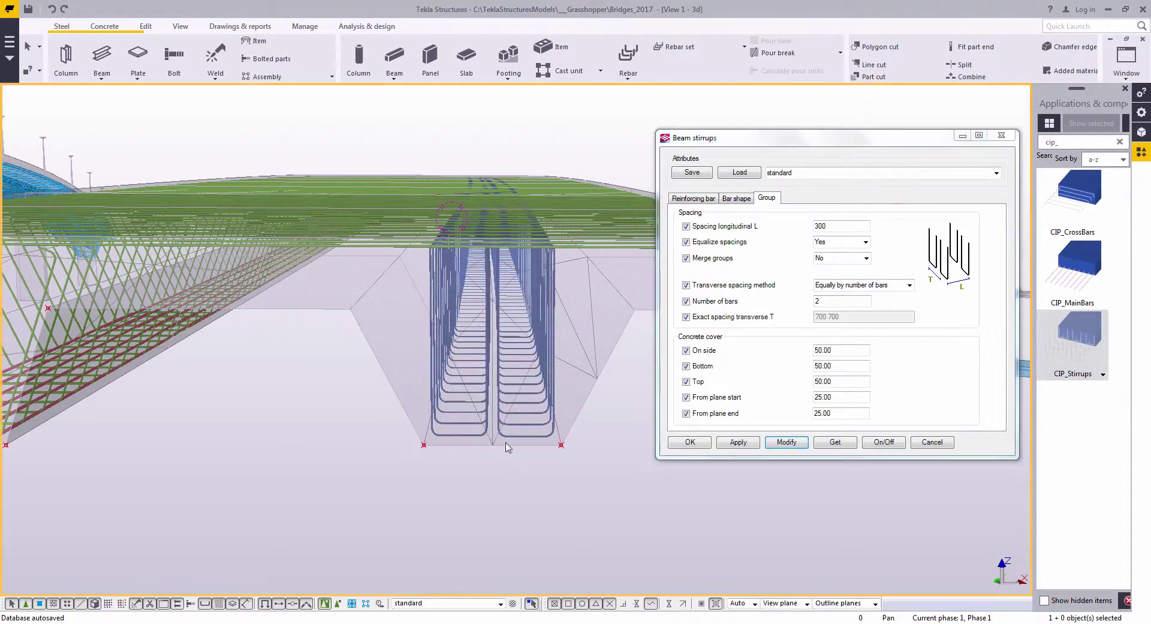
- Examine the stirrups along the curved deck and the span segments of the neighbouring hollow box girder bridge
ctrl+middle_drag(513, 369, 515, 348)
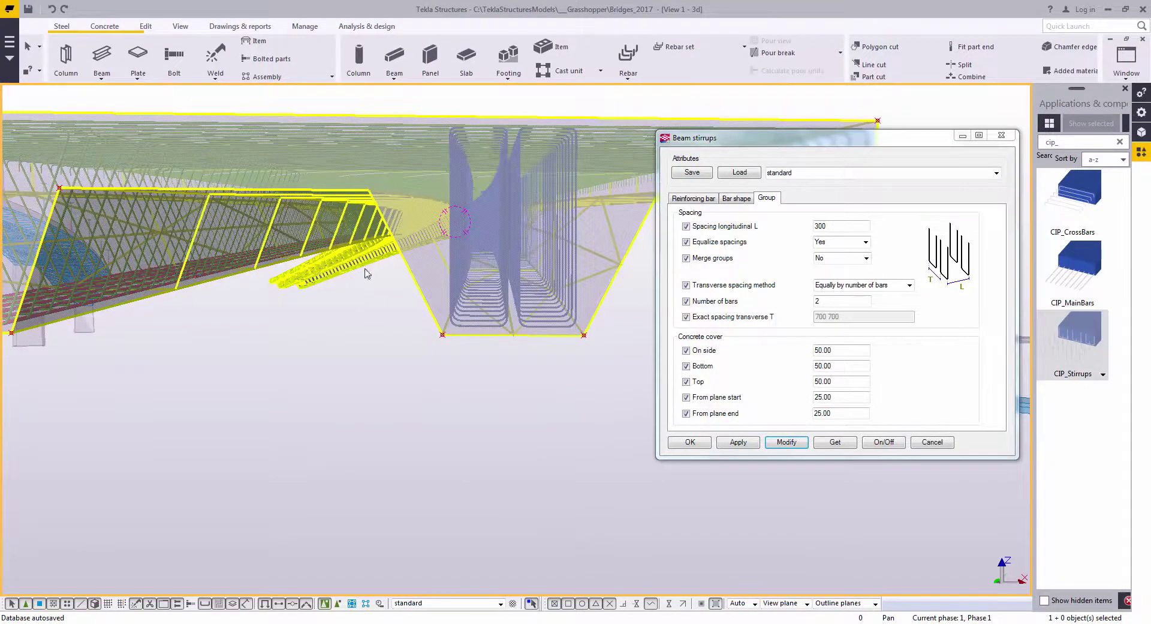
ctrl+middle_drag(365, 269, 388, 411)
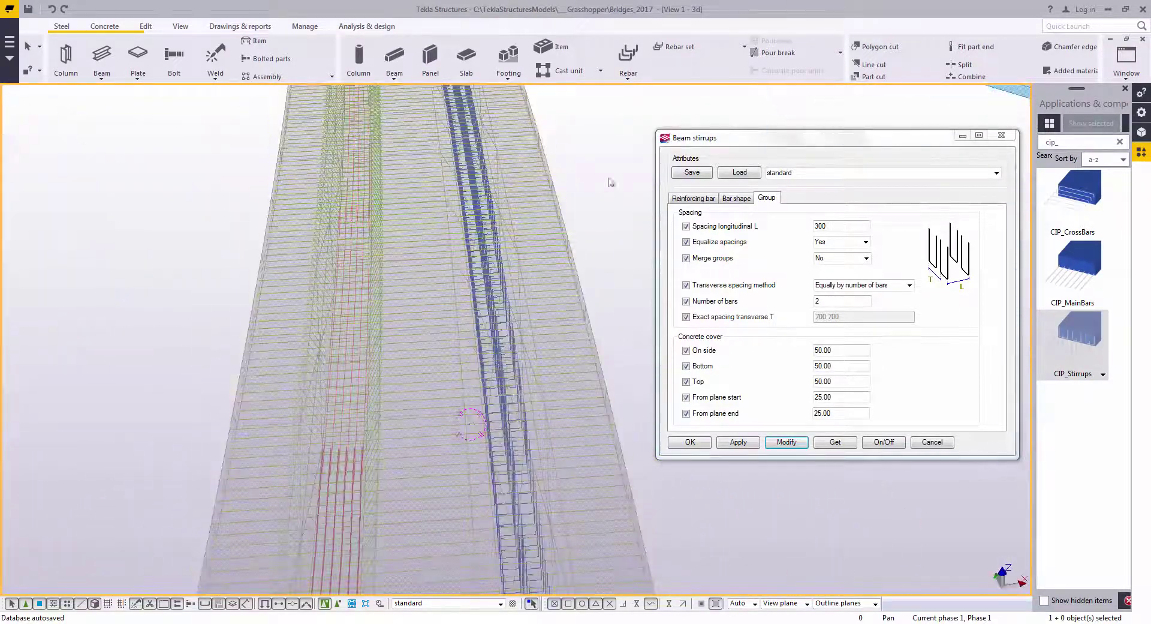
scroll(622, 162, down, 2)
ctrl+middle_drag(514, 343, 585, 280)
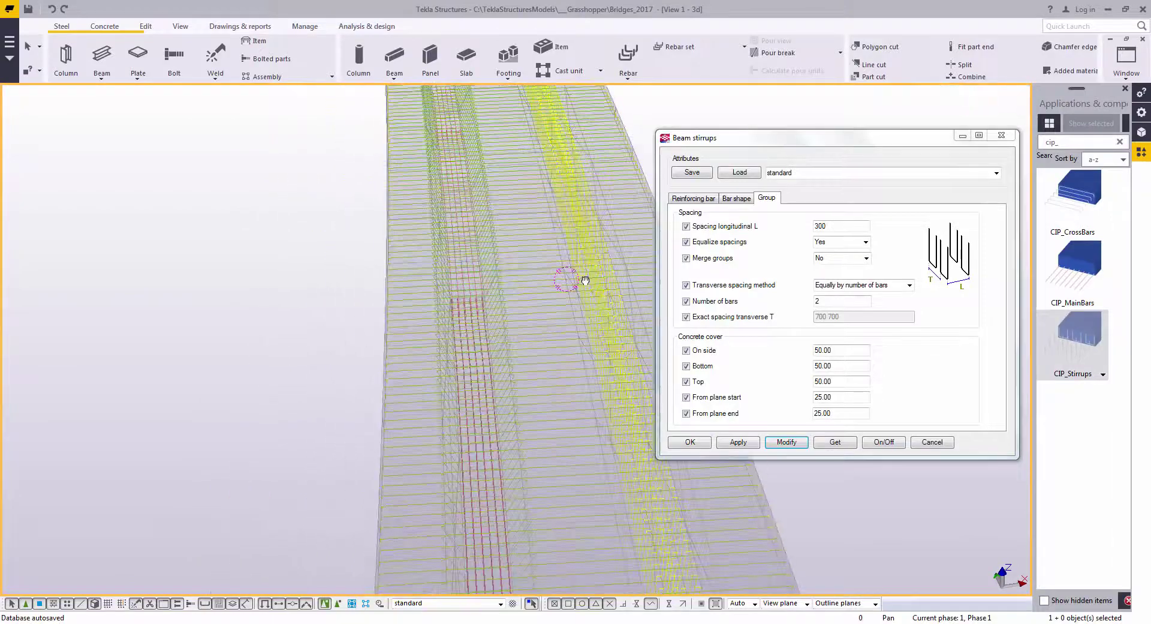
scroll(582, 281, down, 5)
middle_drag(513, 299, 560, 309)
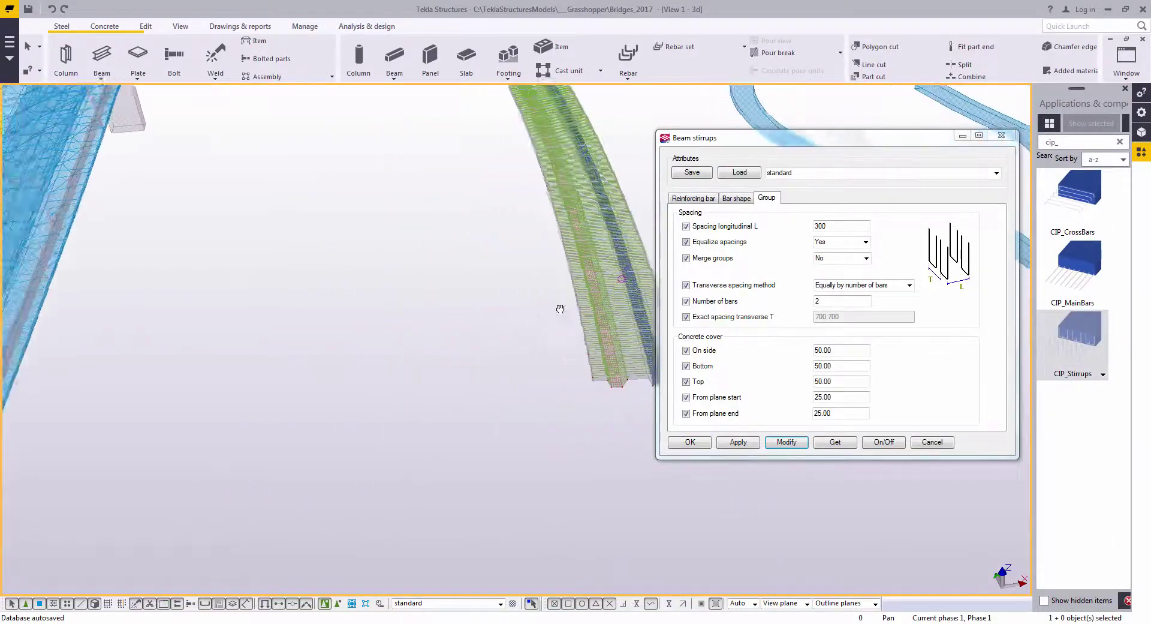
middle_drag(477, 294, 544, 289)
ctrl+middle_drag(437, 326, 470, 346)
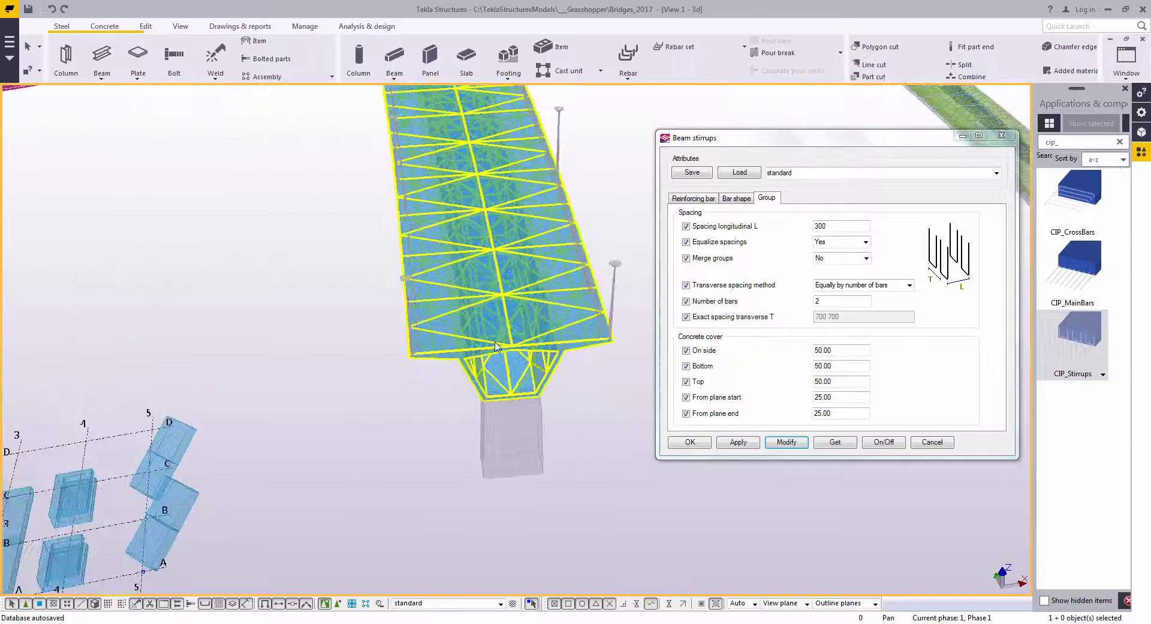
scroll(471, 346, up, 4)
scroll(459, 385, down, 10)
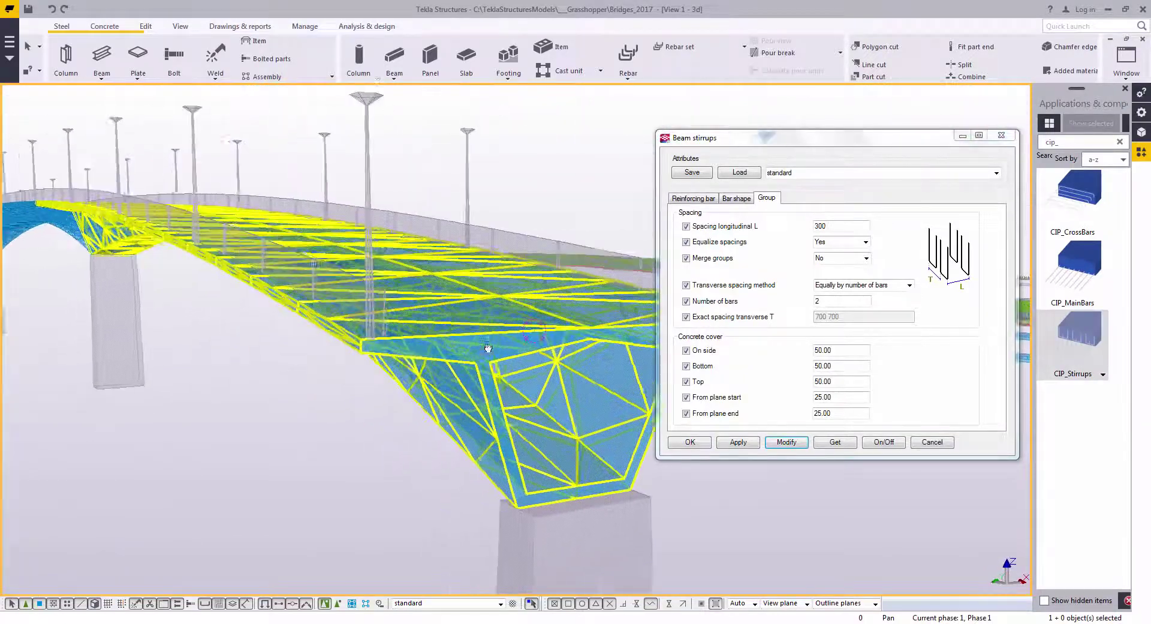
ctrl+middle_drag(418, 365, 564, 432)
click(175, 331)
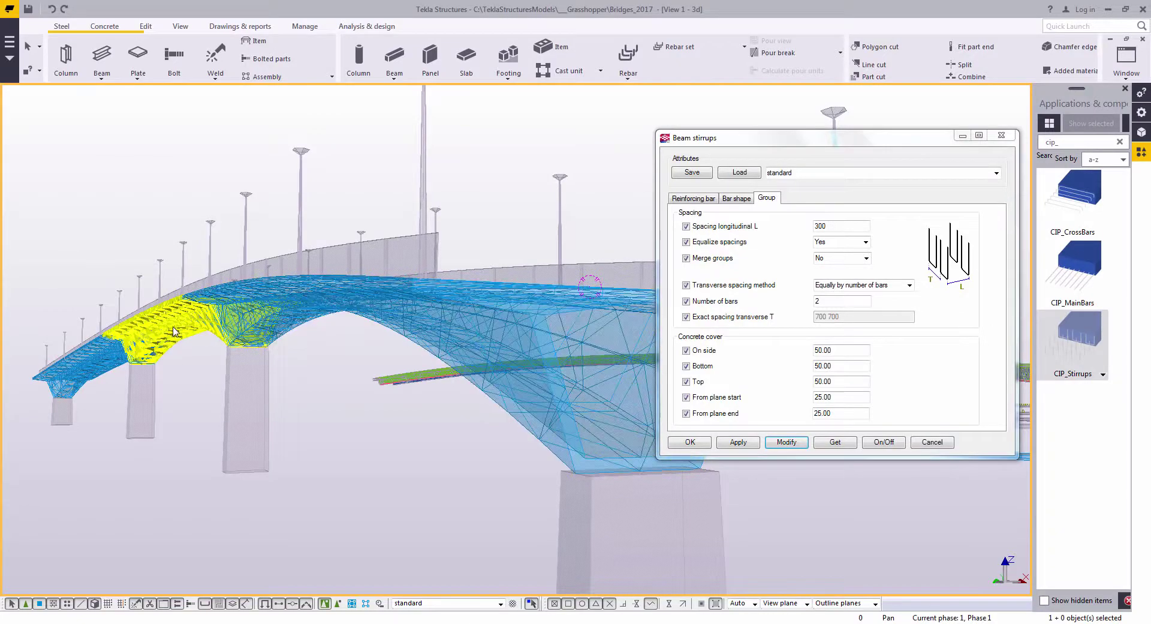
click(254, 302)
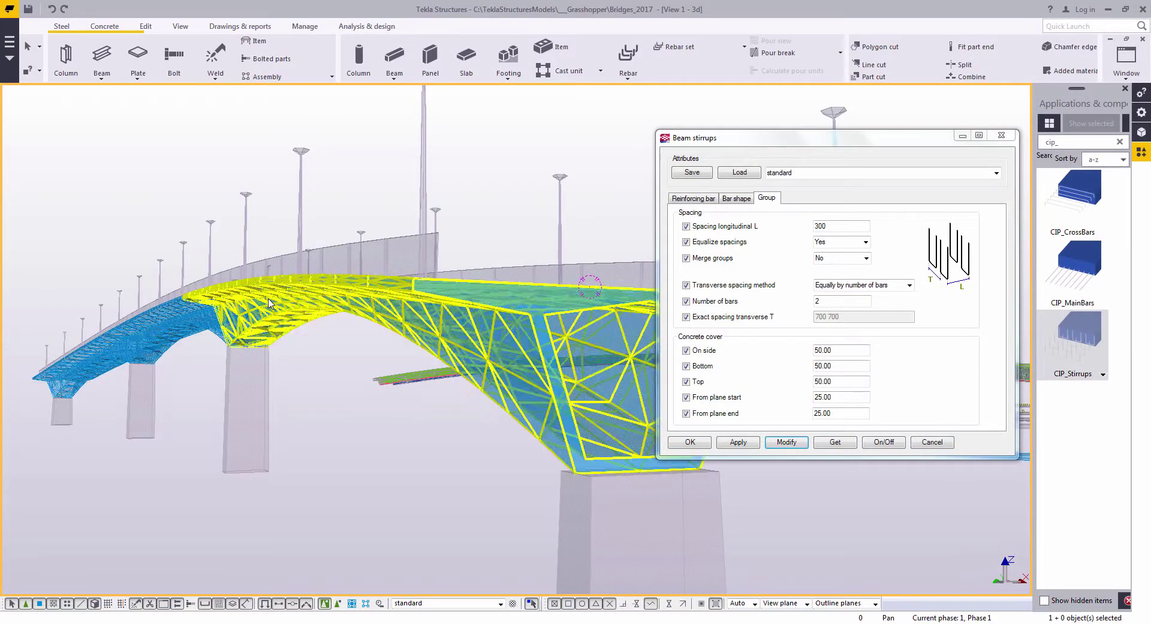
ctrl+middle_drag(590, 448, 668, 502)
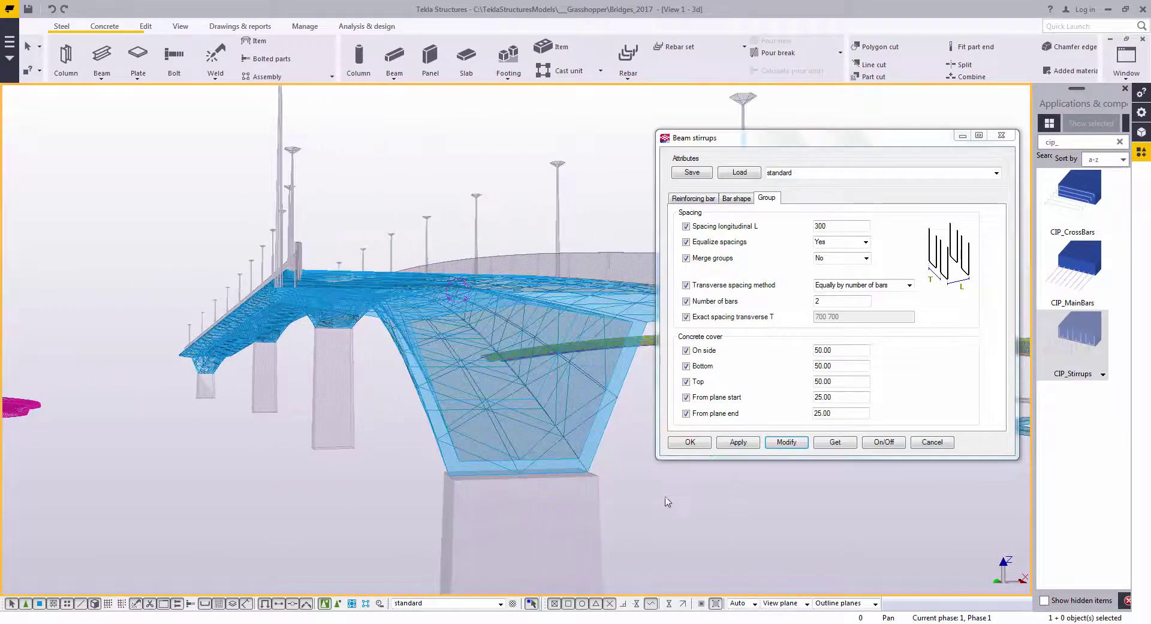
- Create CIP_MainBars through the box girder bridge's segments, ranging between the bottom corners of its end face and directed along the railing
click(1002, 135)
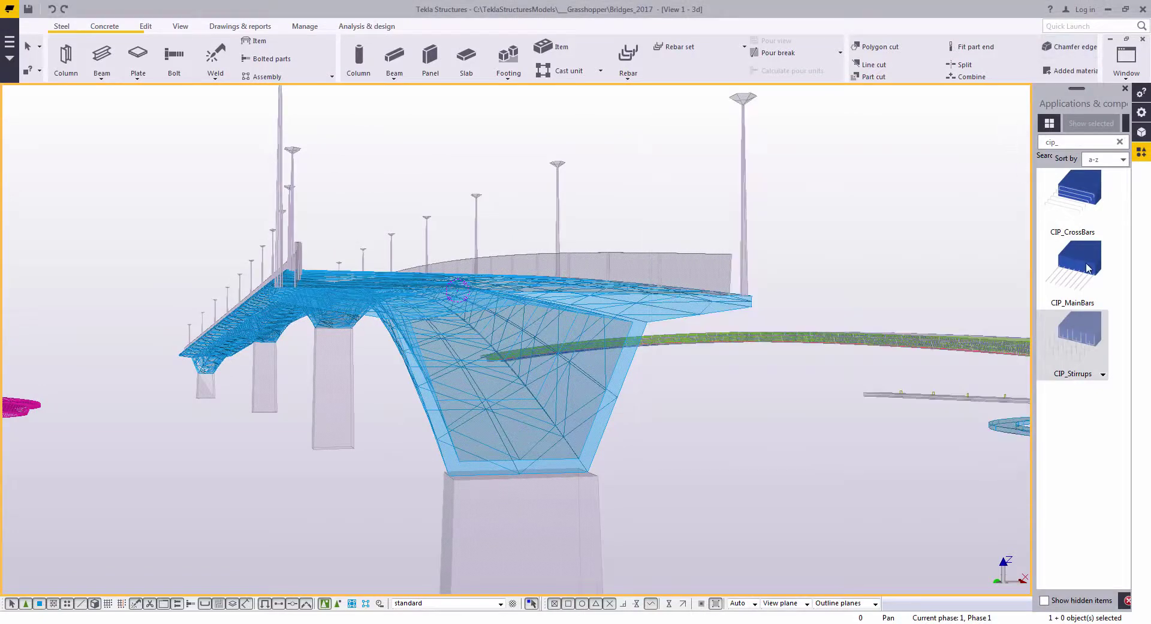
click(1088, 266)
click(598, 442)
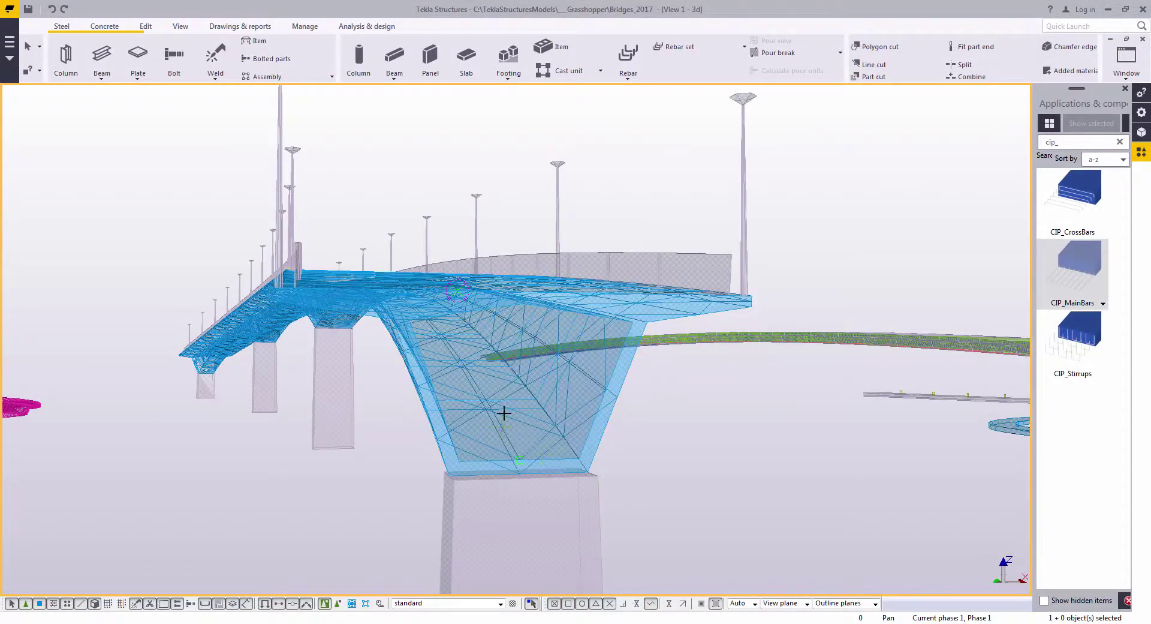
ctrl+middle_drag(503, 410, 443, 466)
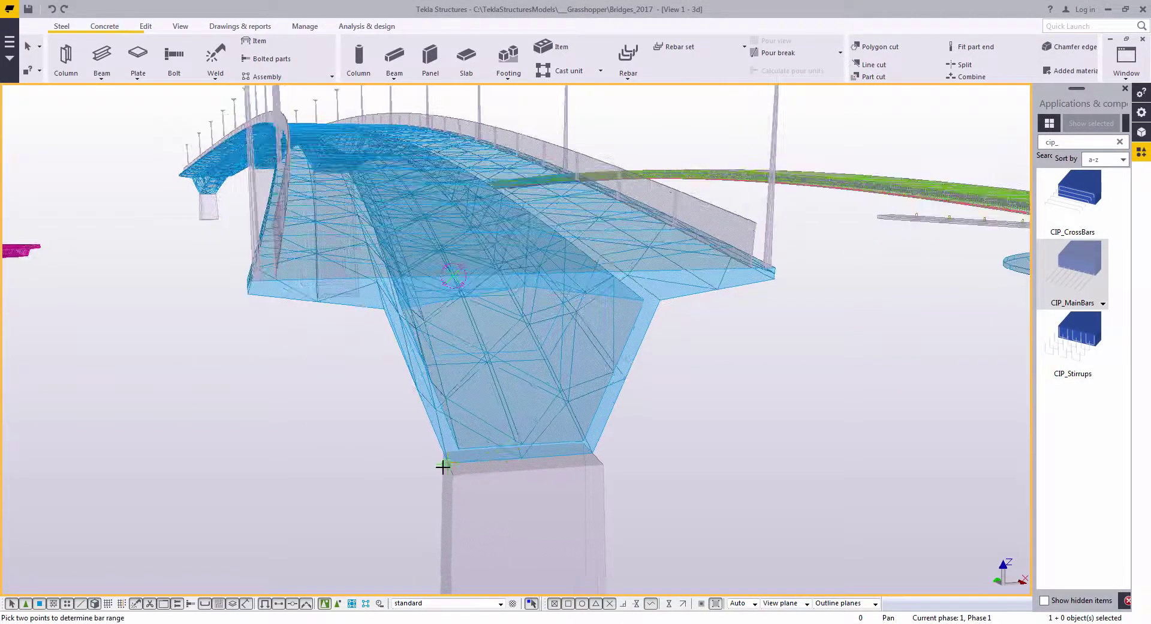
click(595, 459)
scroll(571, 465, down, 3)
ctrl+middle_drag(513, 451, 464, 447)
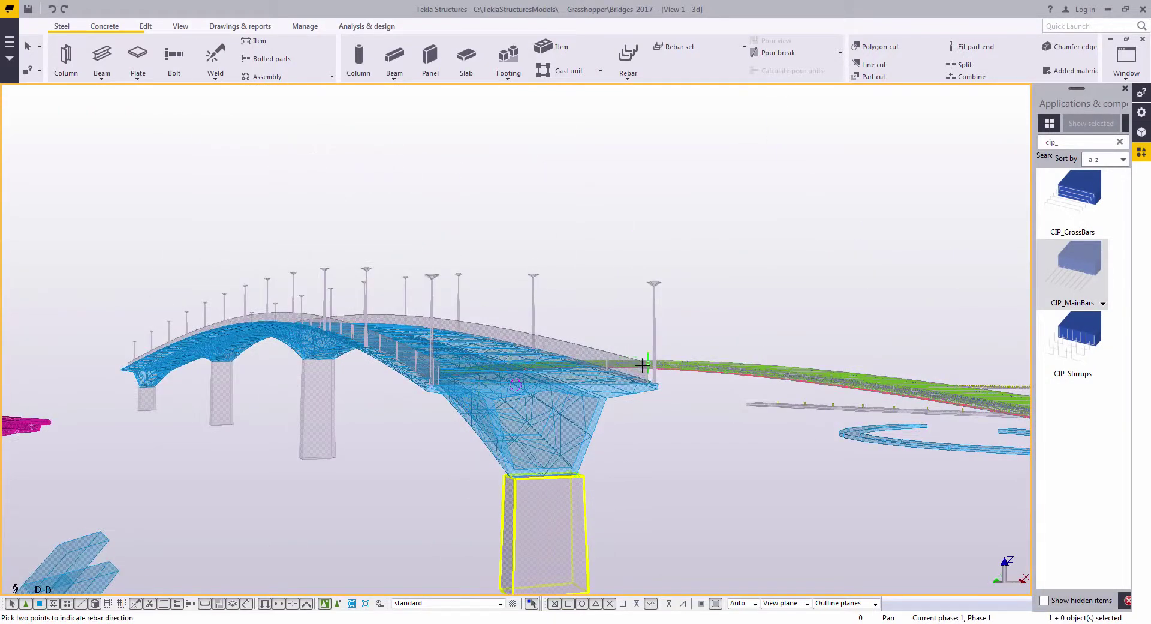
click(611, 354)
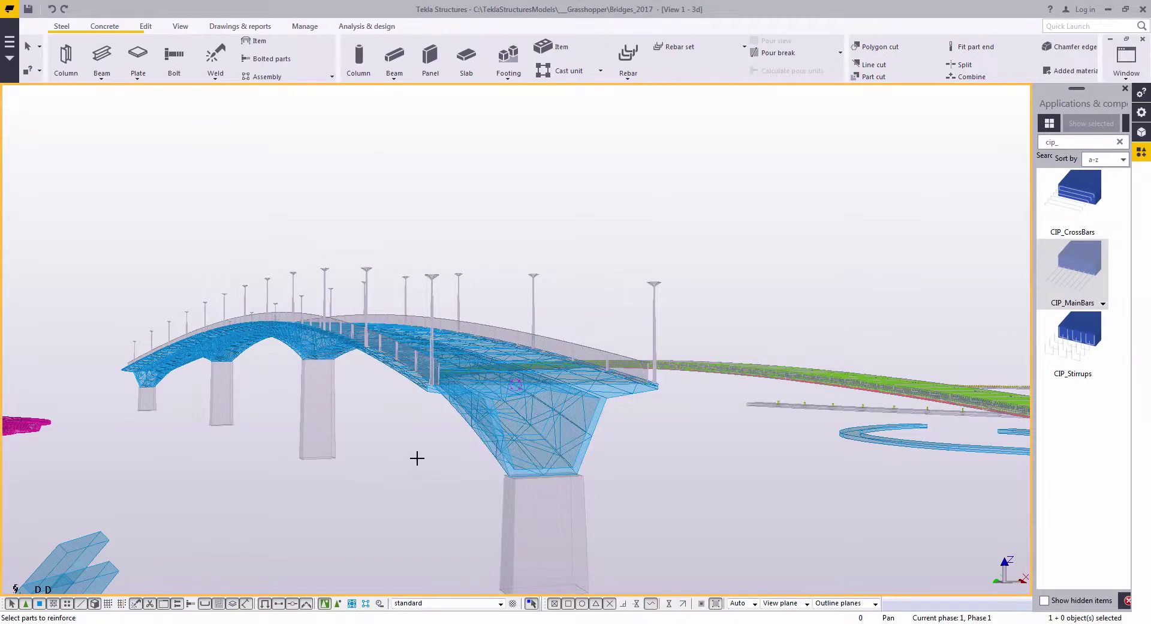
click(177, 363)
middle_click(443, 444)
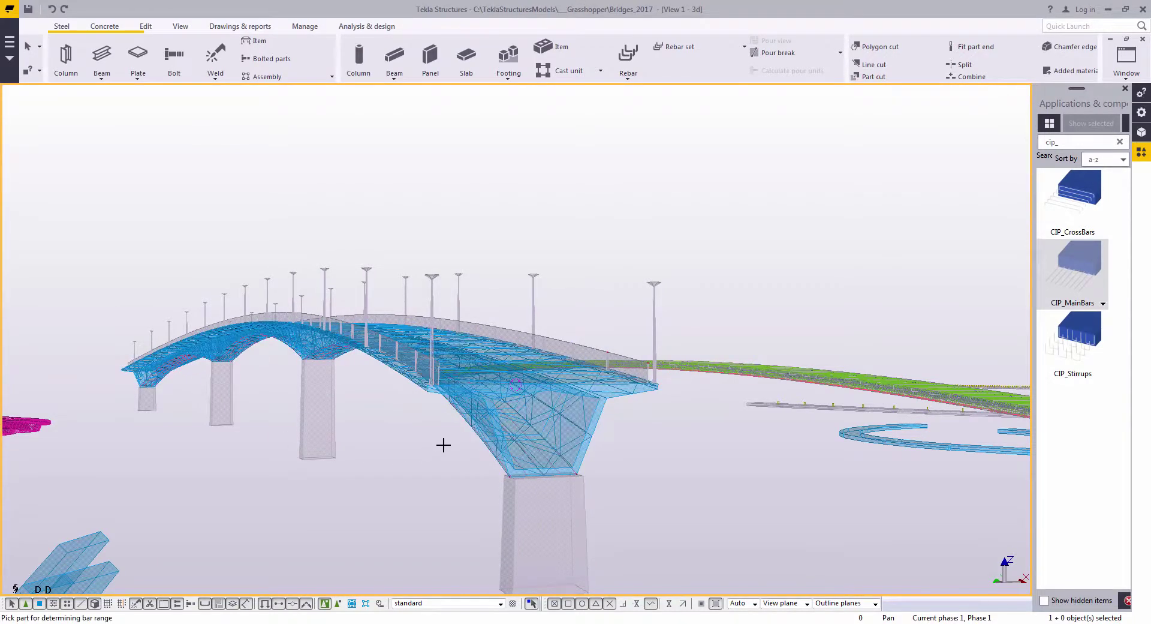
scroll(443, 445, up, 5)
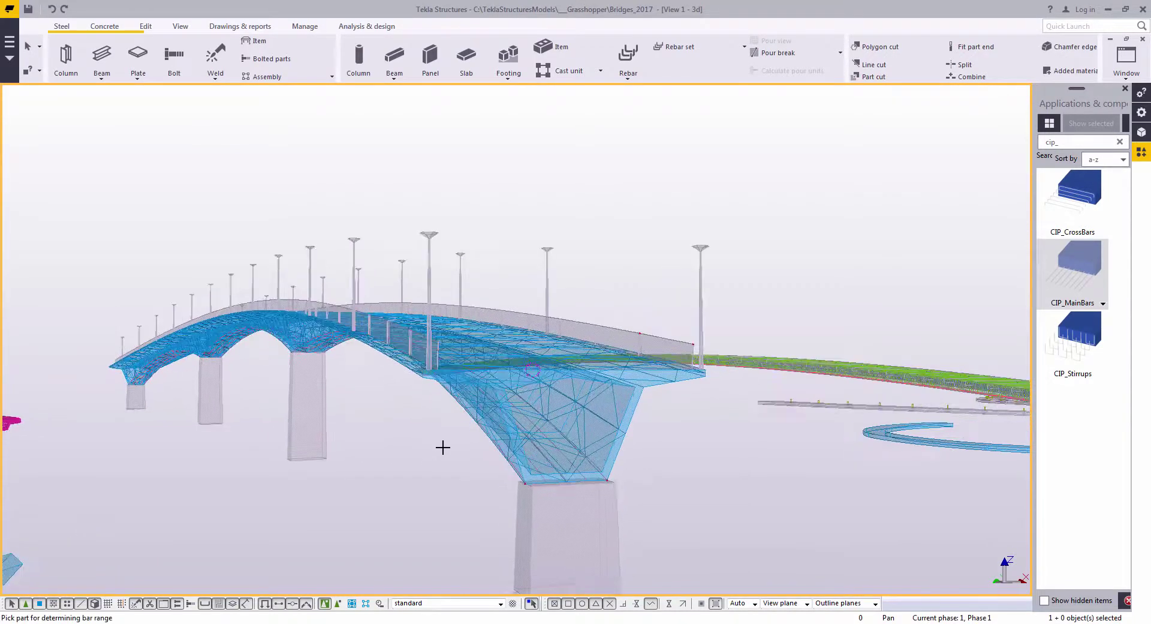
- Set the number of bars of the box girder's bottom main bars to 15 and apply the change
double_click(593, 464)
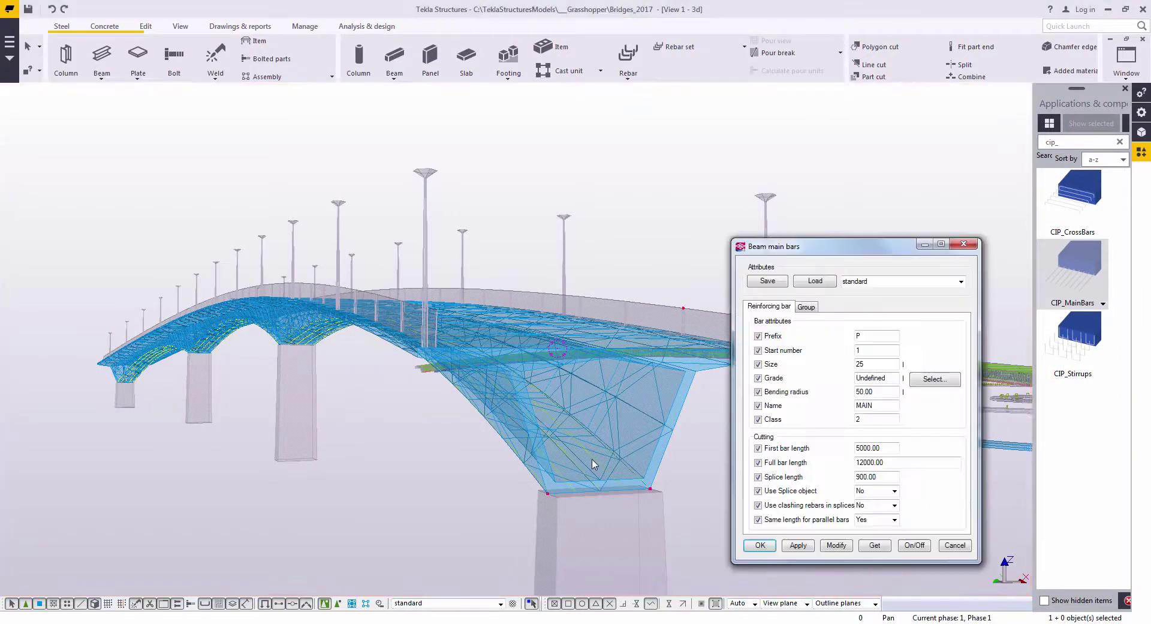
click(808, 309)
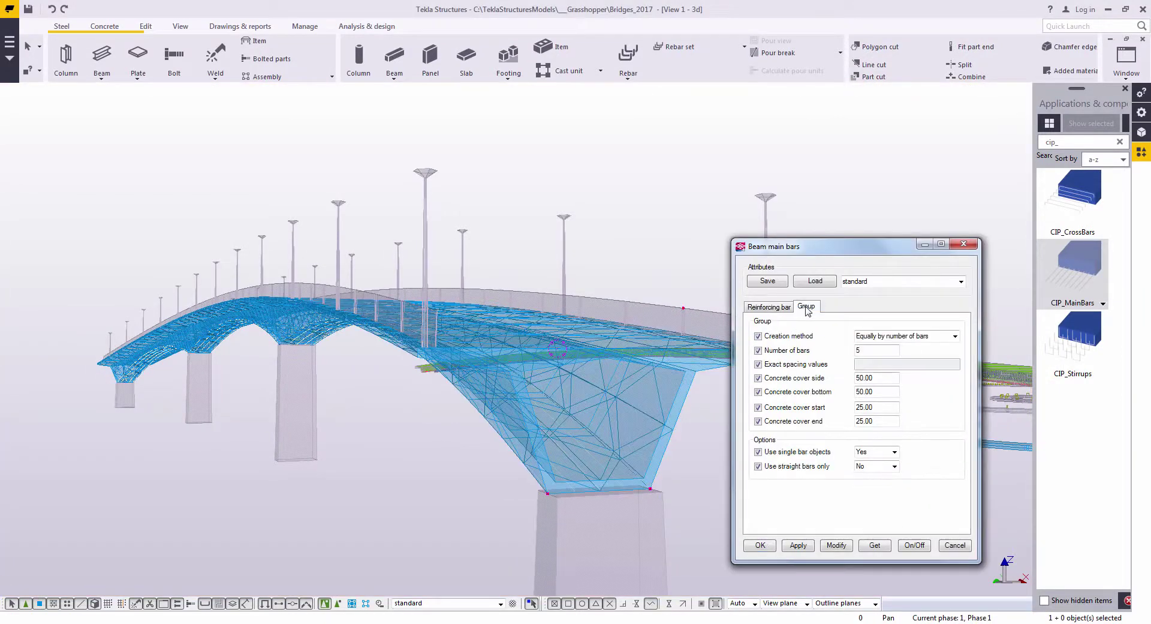
click(830, 550)
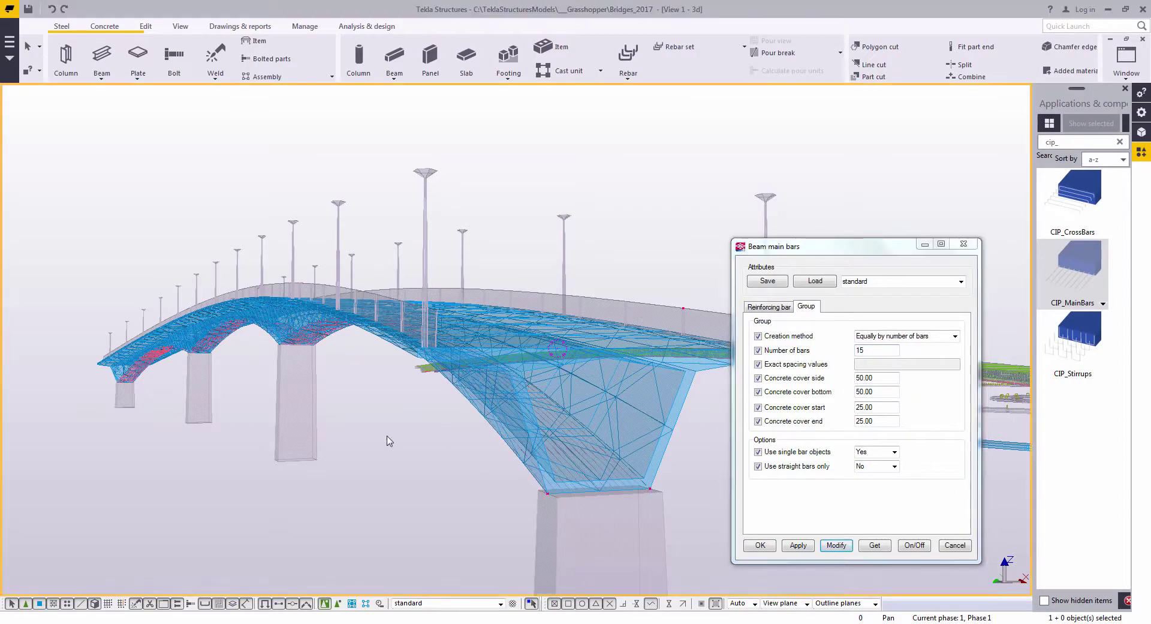
- Examine the bottom main bars along all spans of the box girder bridge and view the surrounding bridge models
ctrl+middle_drag(360, 440, 408, 421)
scroll(402, 415, up, 5)
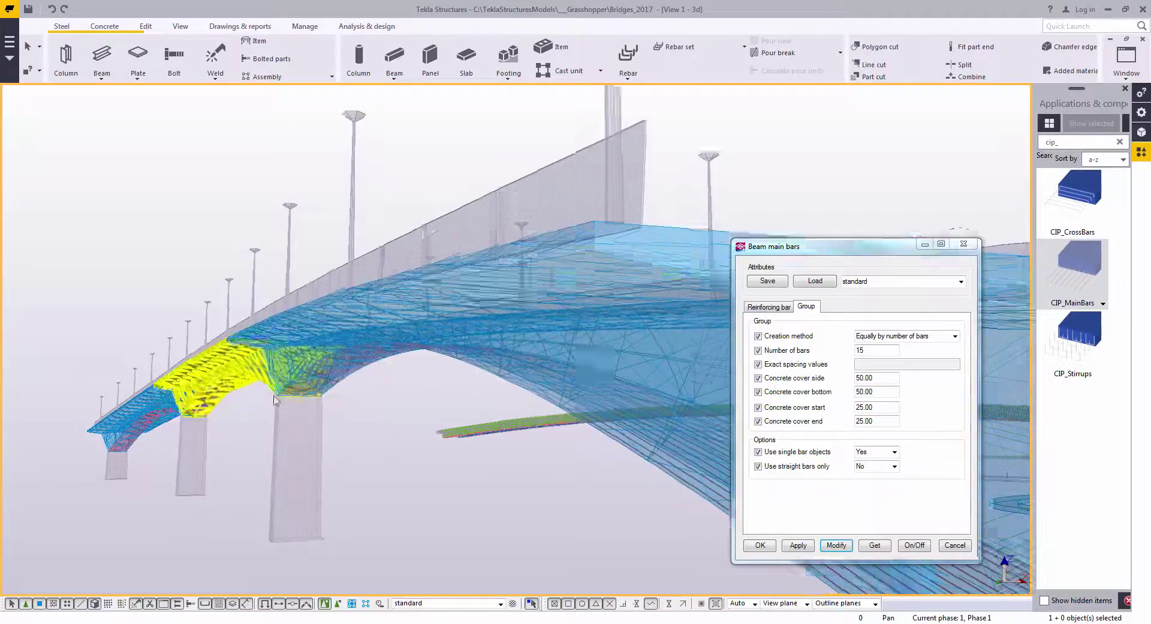
scroll(235, 437, up, 5)
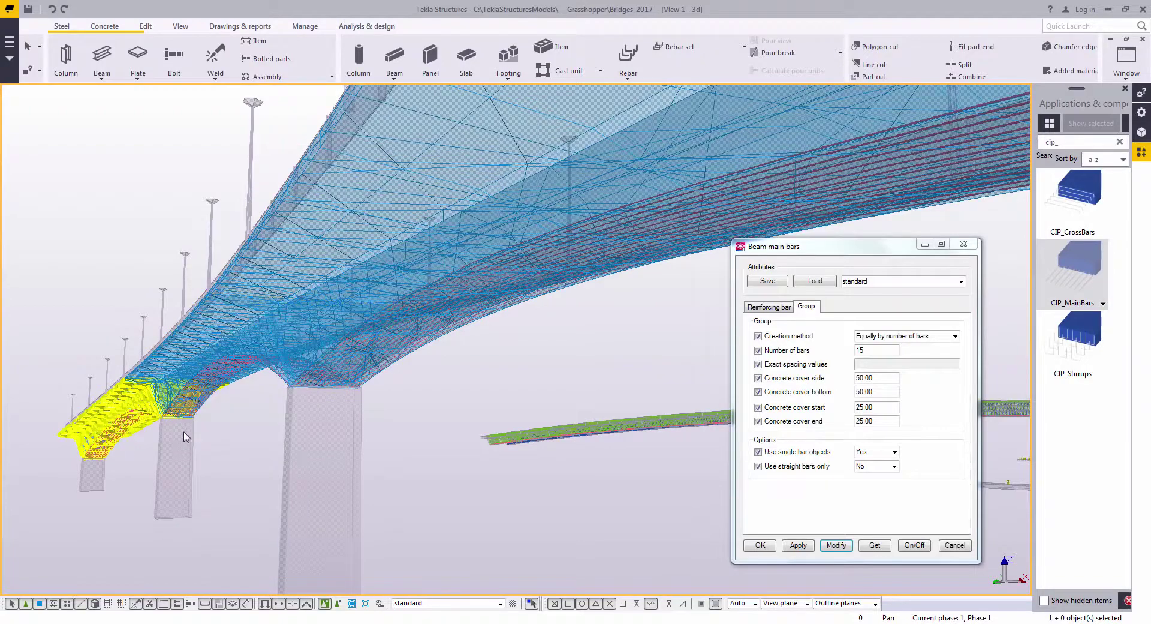
scroll(527, 370, down, 5)
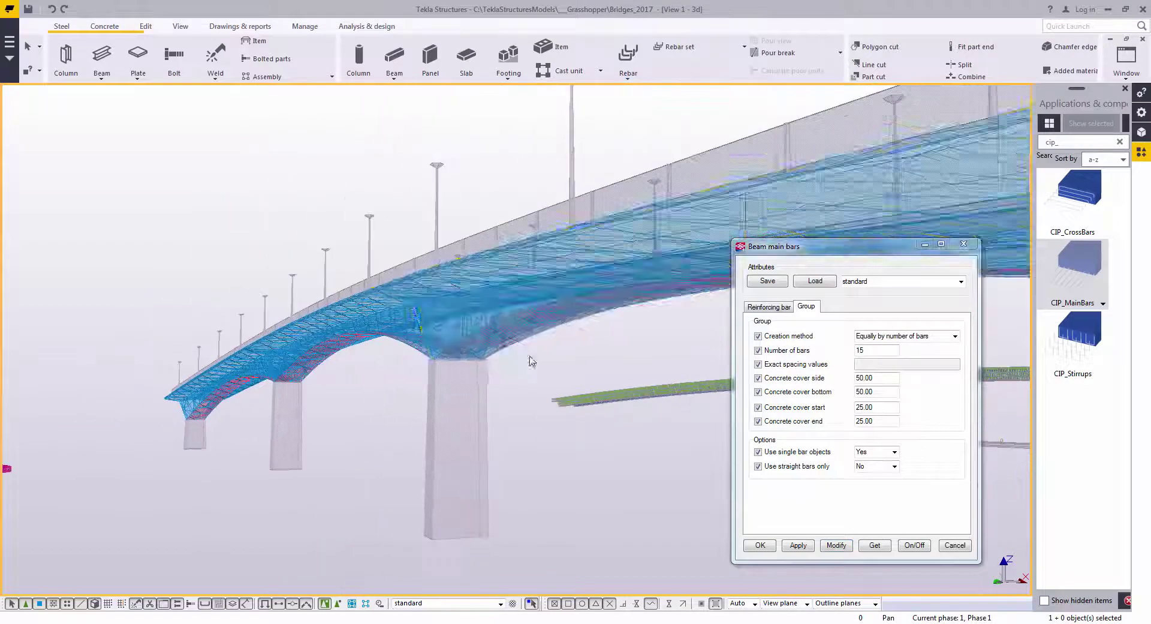
scroll(531, 351, down, 8)
ctrl+middle_drag(501, 291, 419, 387)
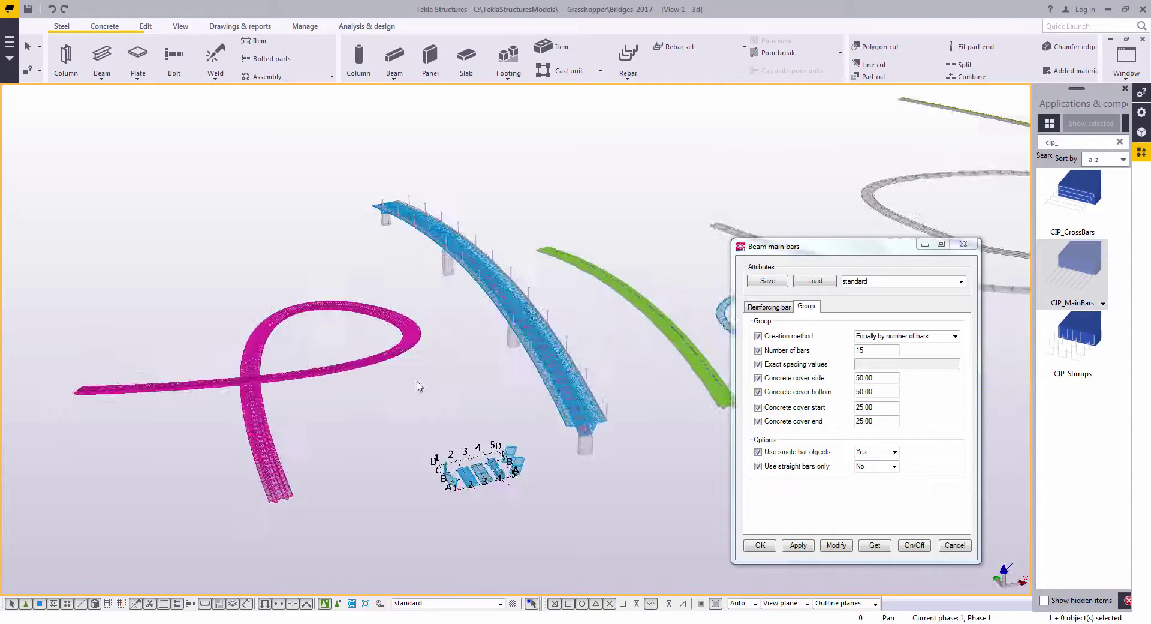
middle_drag(349, 399, 373, 354)
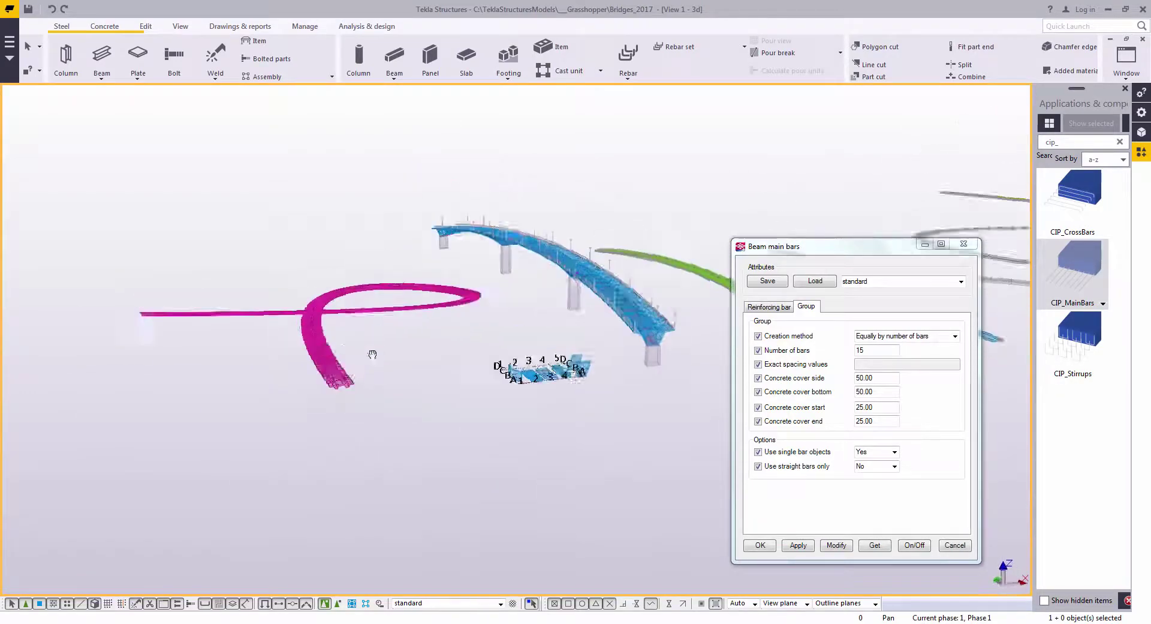
- Open the concrete beam properties of the curved wall on grid line 1 and close the dialog
scroll(372, 355, up, 5)
ctrl+middle_drag(592, 367, 521, 371)
scroll(537, 415, up, 8)
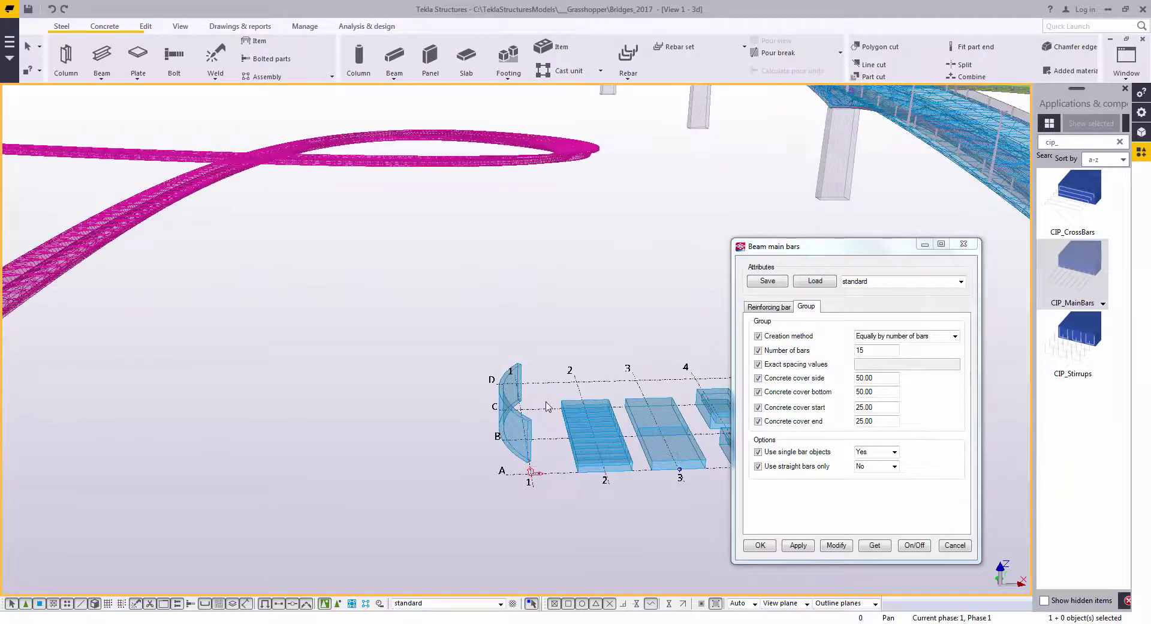
scroll(537, 415, down, 3)
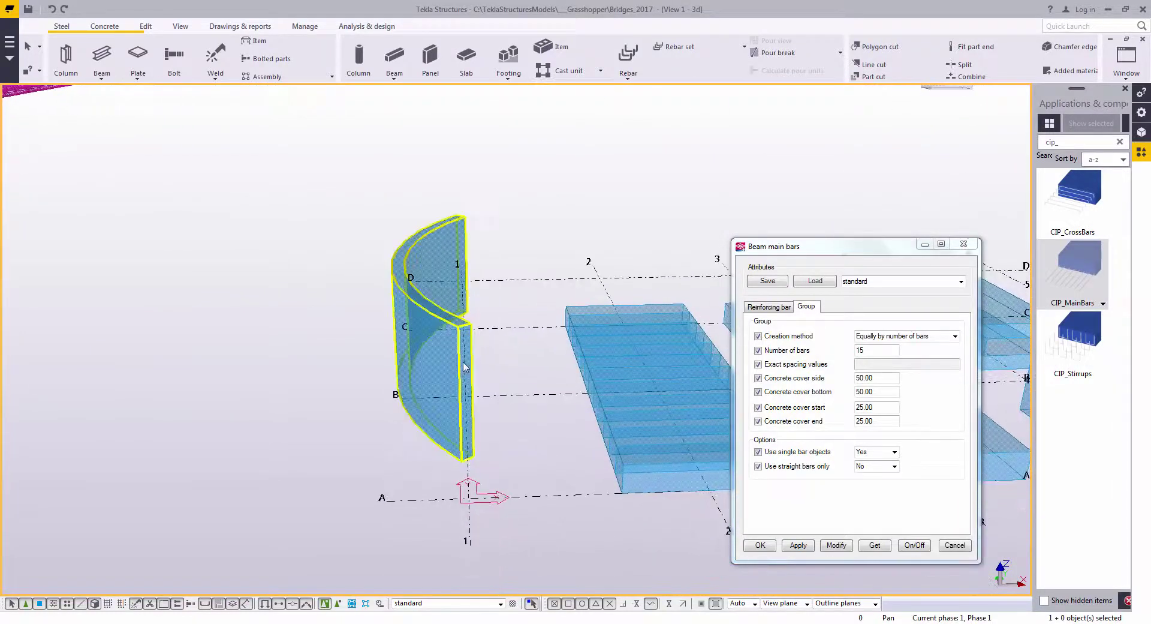
double_click(460, 358)
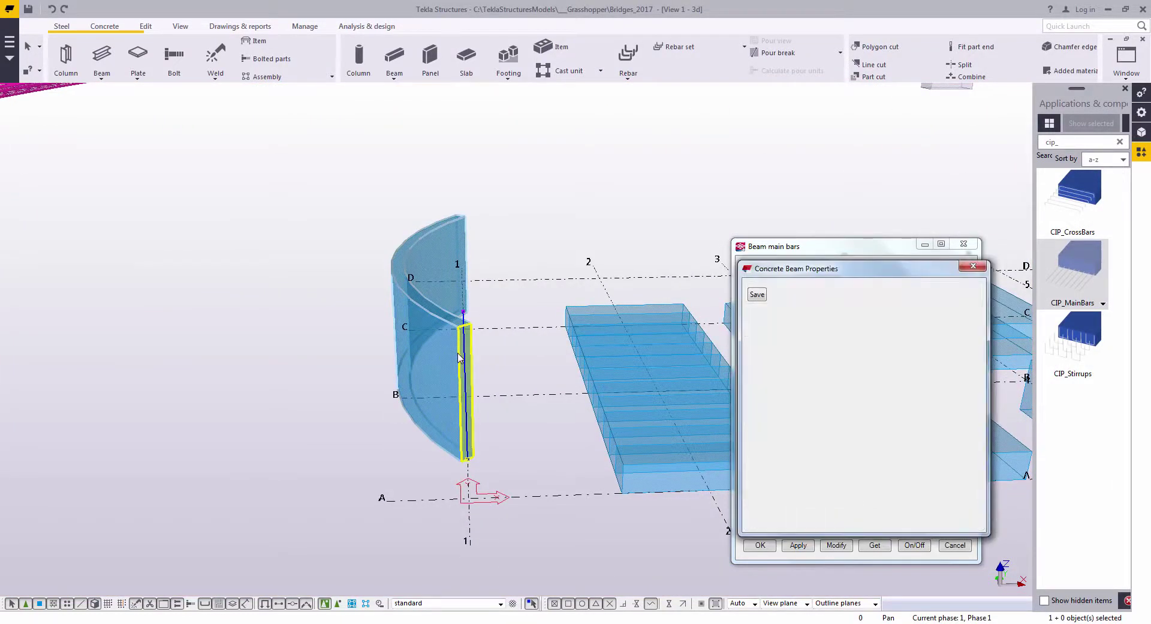
click(984, 268)
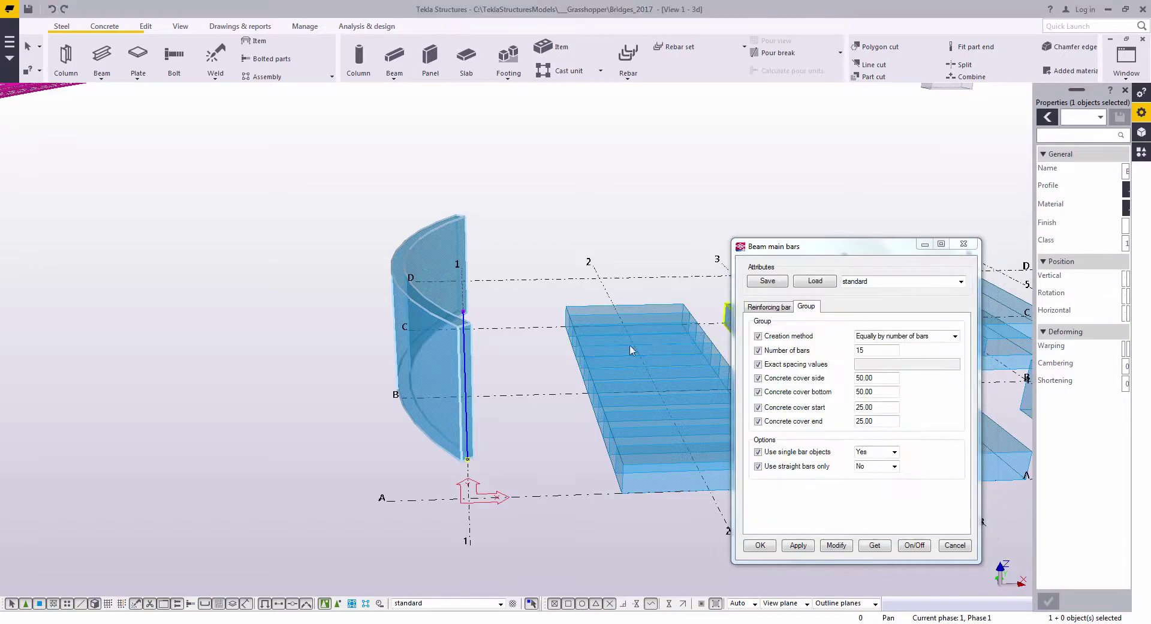
- Create CIP_MainBars in the curved wall on grid line 1, ranging from top to bottom along the outer edge of its end face
ctrl+middle_drag(632, 345, 483, 355)
scroll(282, 355, up, 1)
scroll(281, 354, up, 1)
key(v)
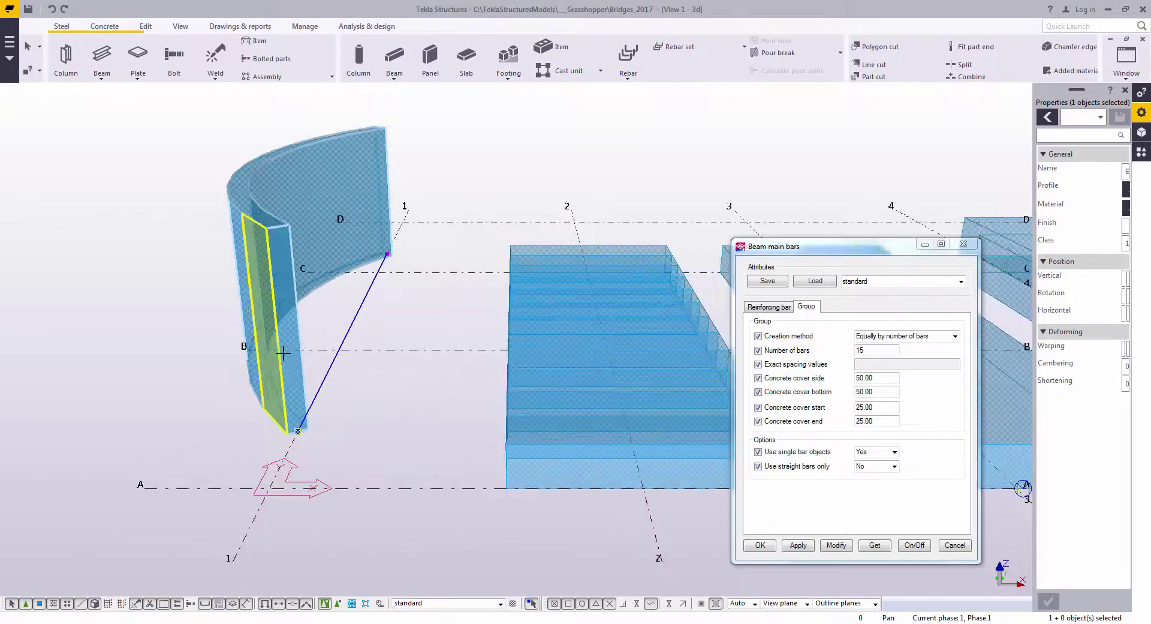
click(283, 353)
ctrl+middle_drag(299, 367, 432, 351)
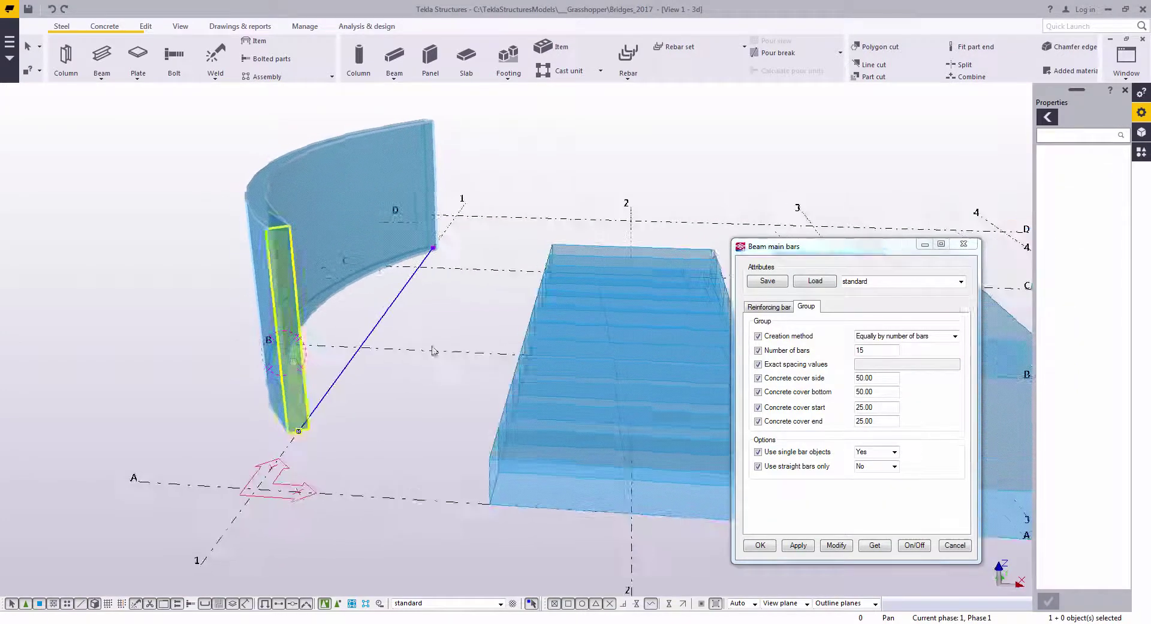
click(963, 243)
click(1141, 152)
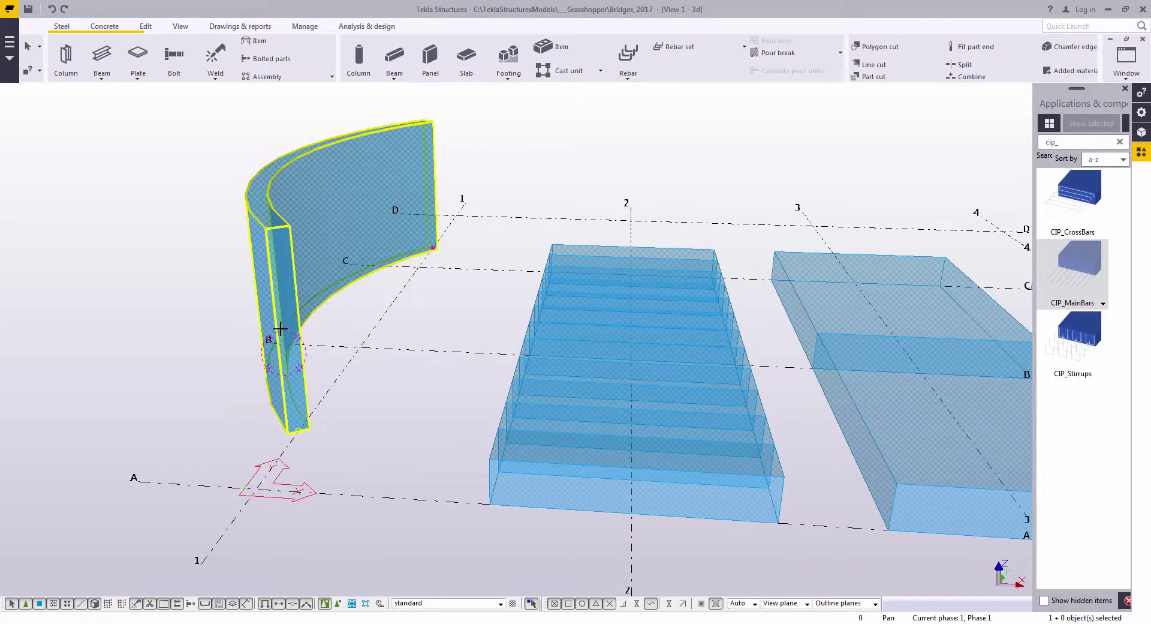
click(267, 230)
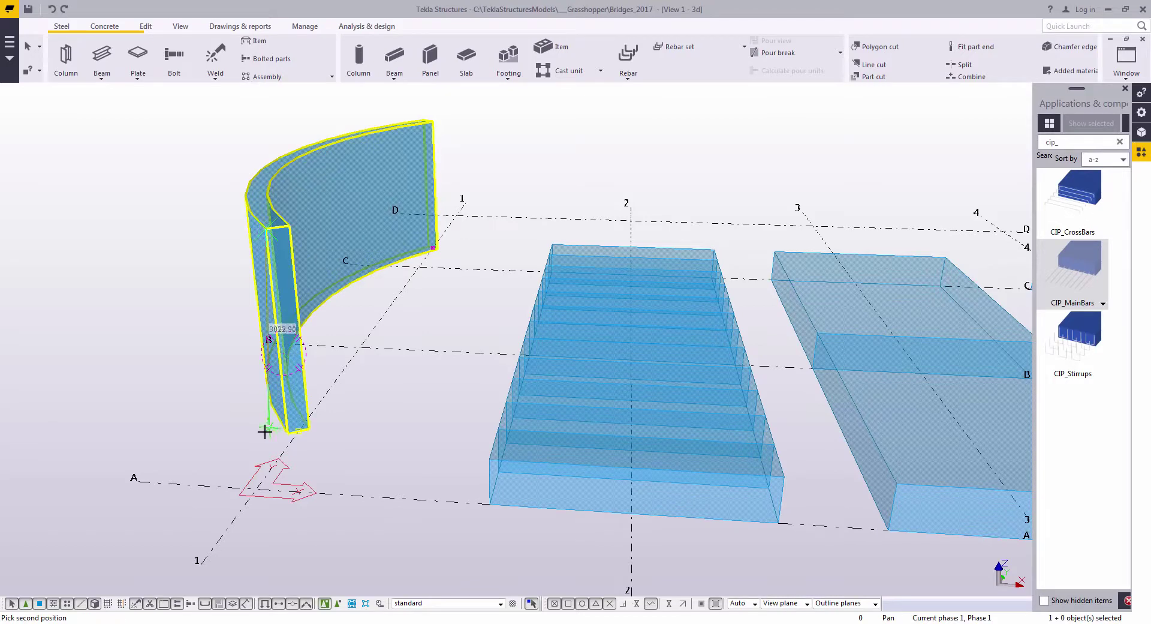
middle_click(368, 313)
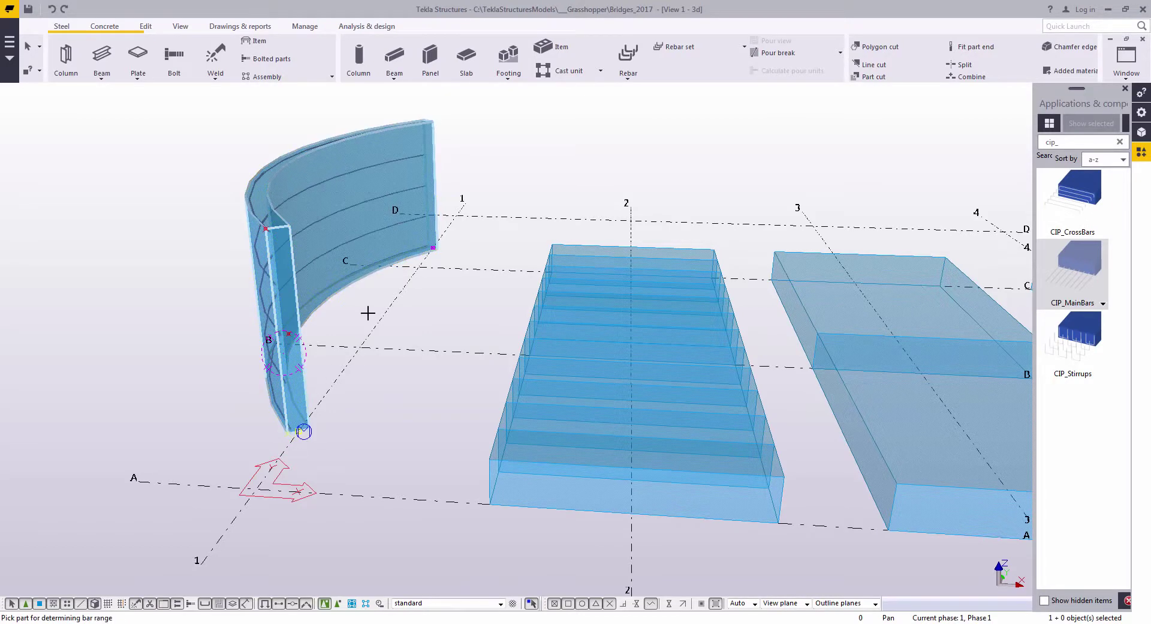
key(Escape)
- Set the number of bars of the curved wall's main bars to 15 and apply the change
double_click(317, 263)
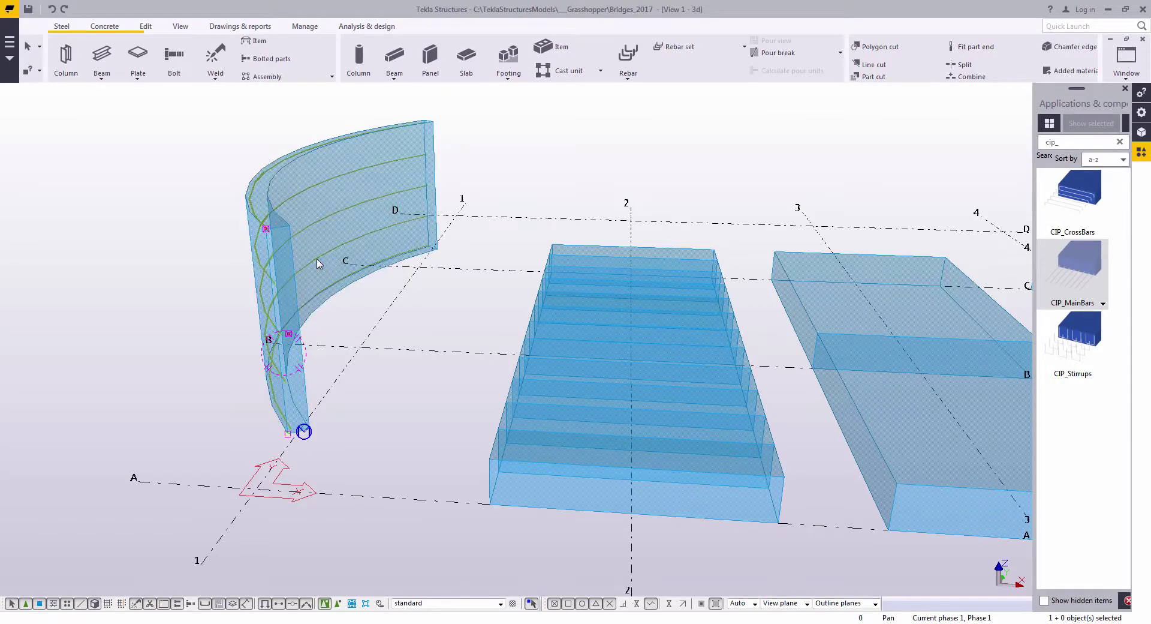
click(808, 308)
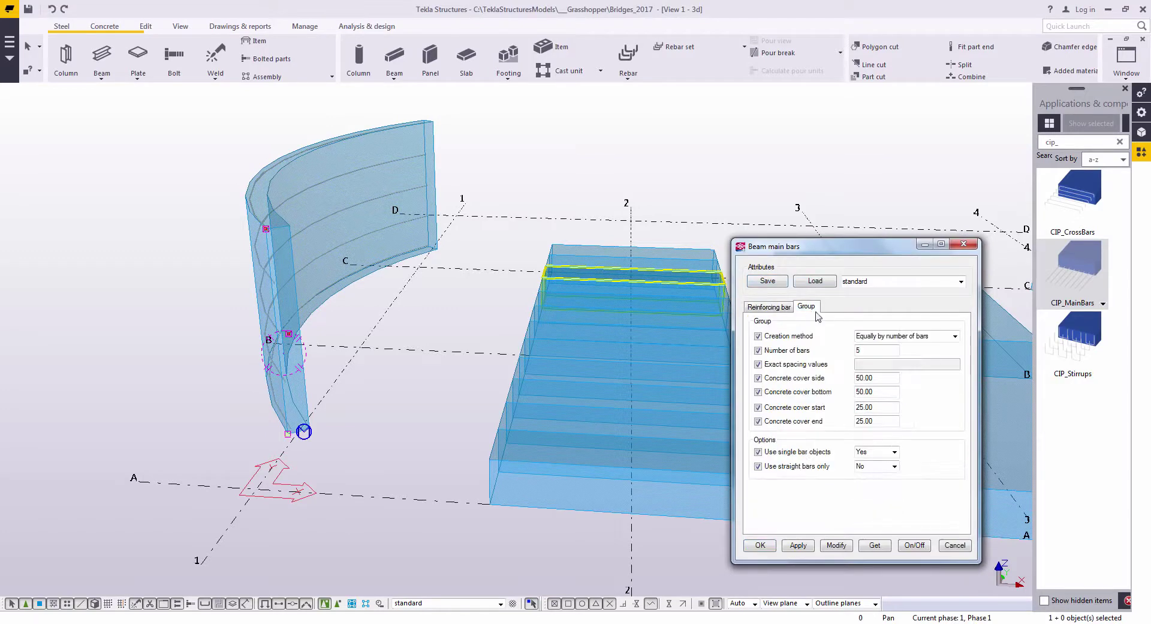
click(838, 545)
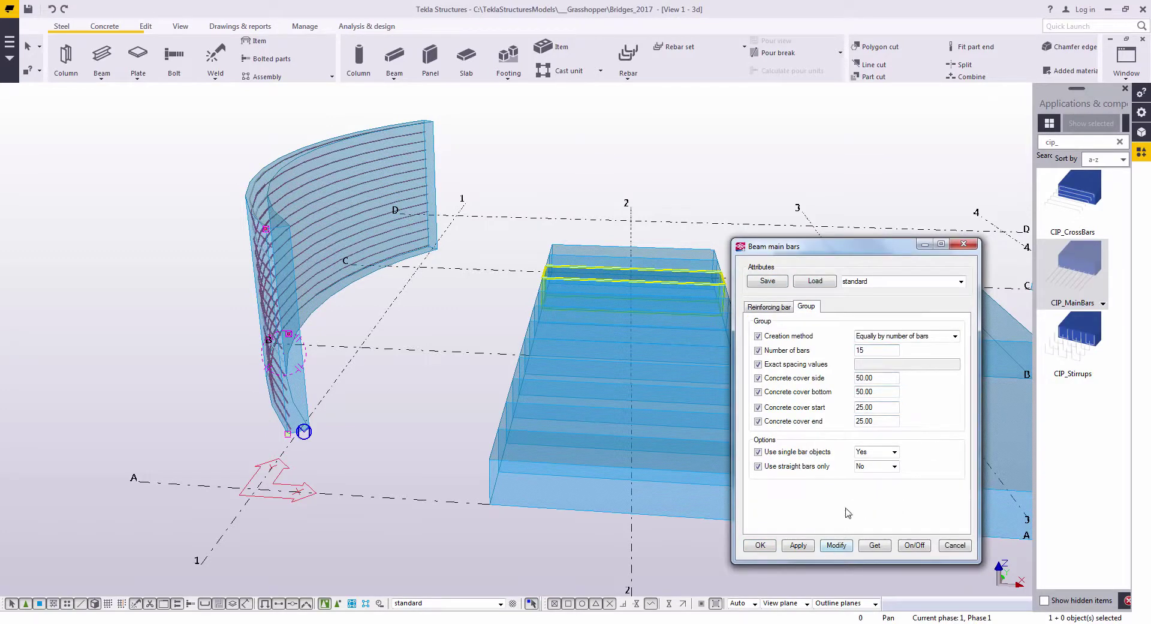
click(964, 244)
- Create CIP_CrossBars in the curved wall, tracing a U-shaped bar polygon down one side, across the bottom and up the other side of its end face
click(1079, 190)
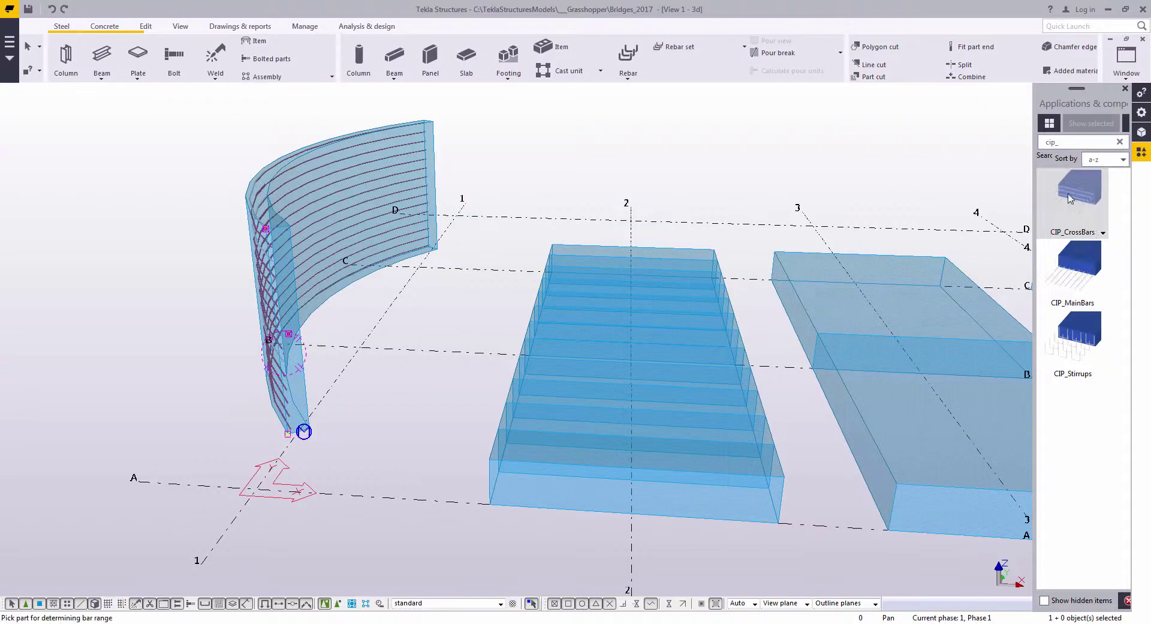
click(298, 275)
scroll(242, 206, up, 3)
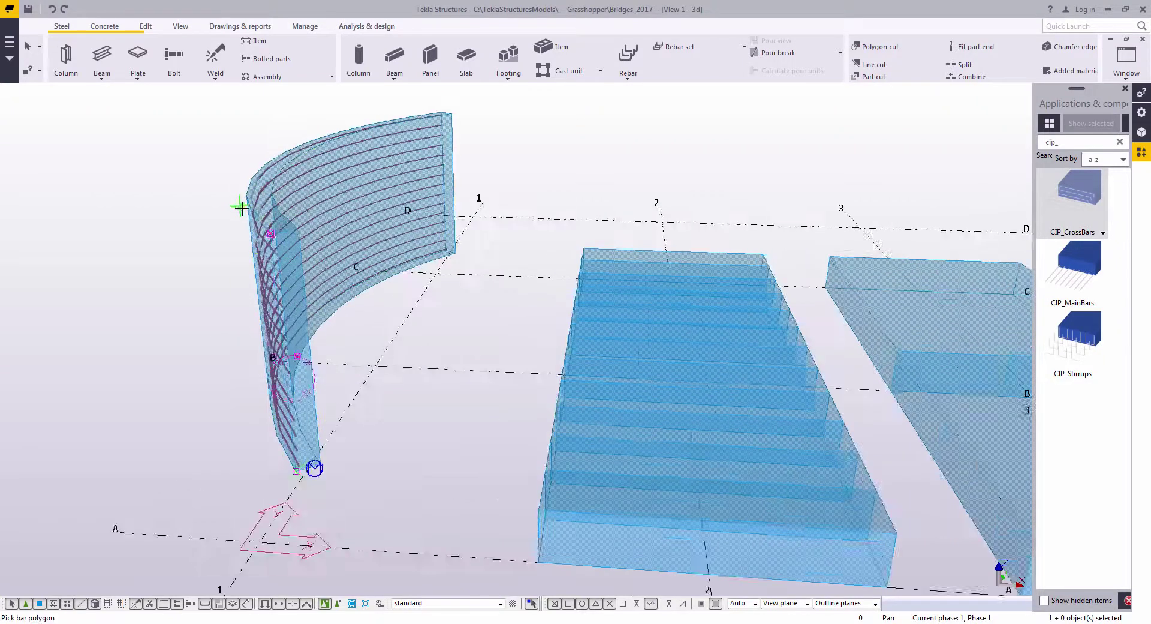
click(281, 259)
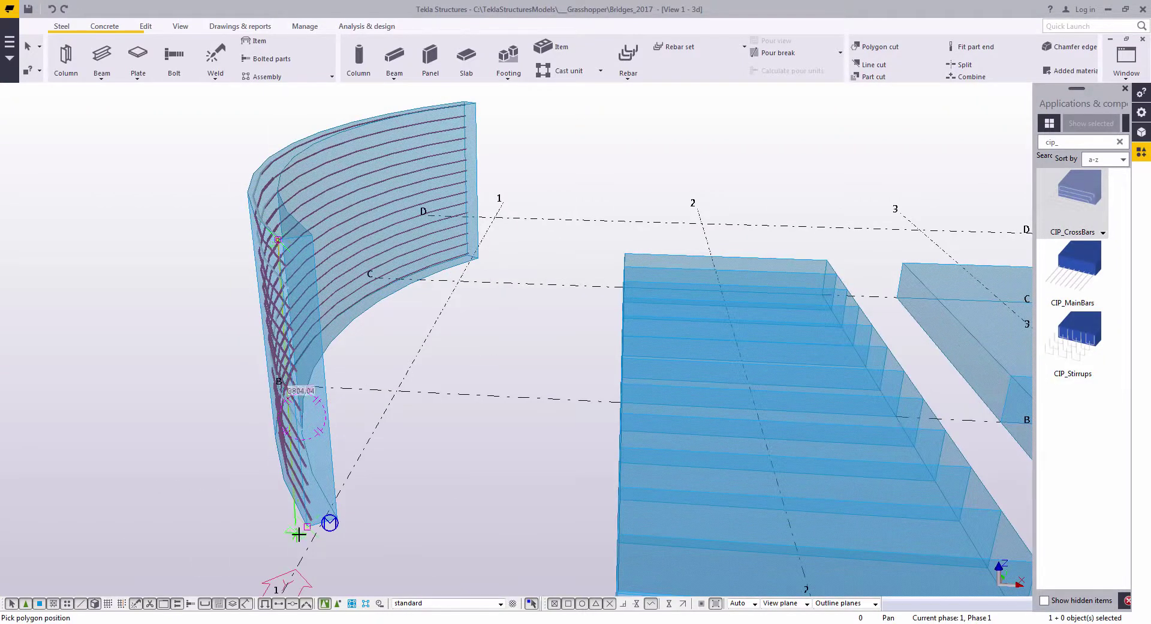
click(304, 527)
click(330, 521)
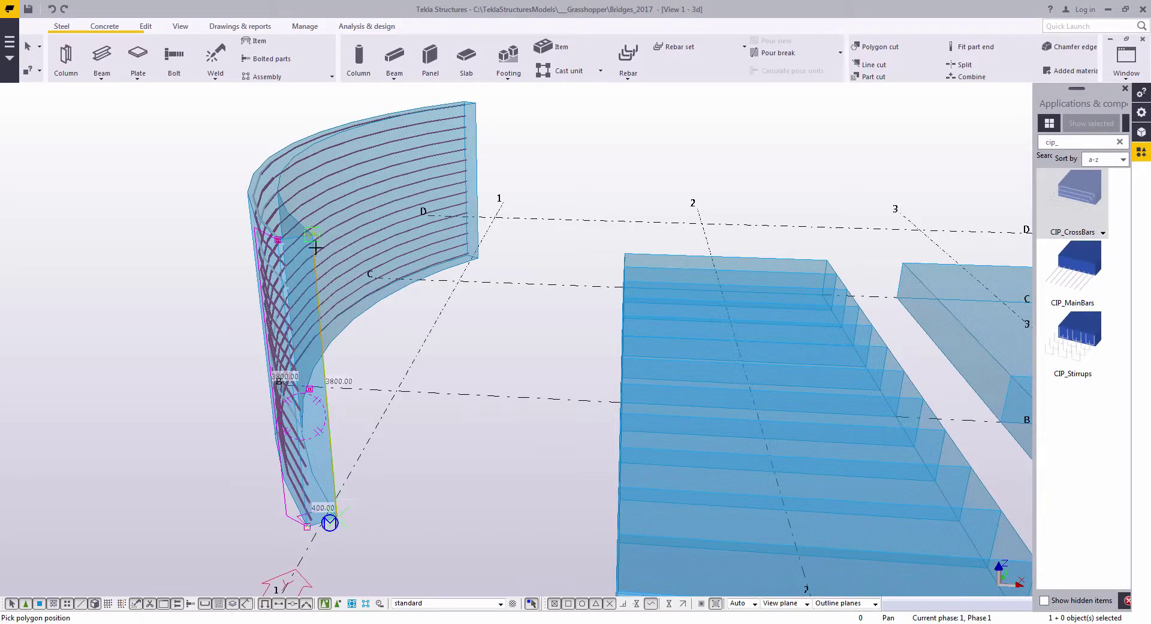
click(358, 281)
middle_click(451, 348)
middle_click(382, 353)
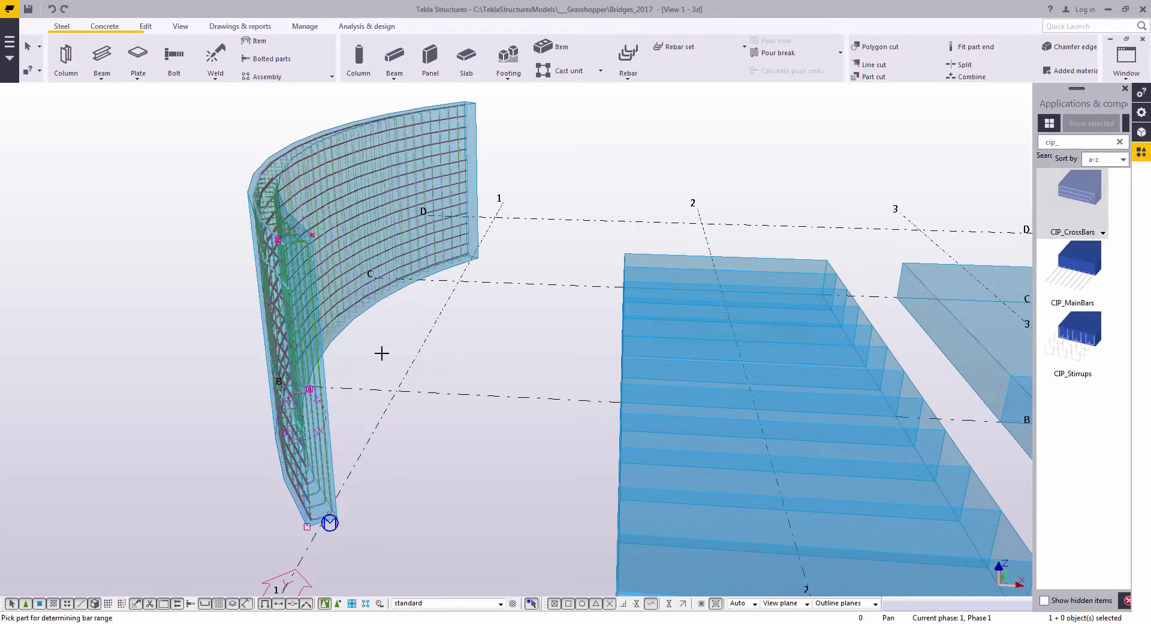
scroll(333, 367, up, 6)
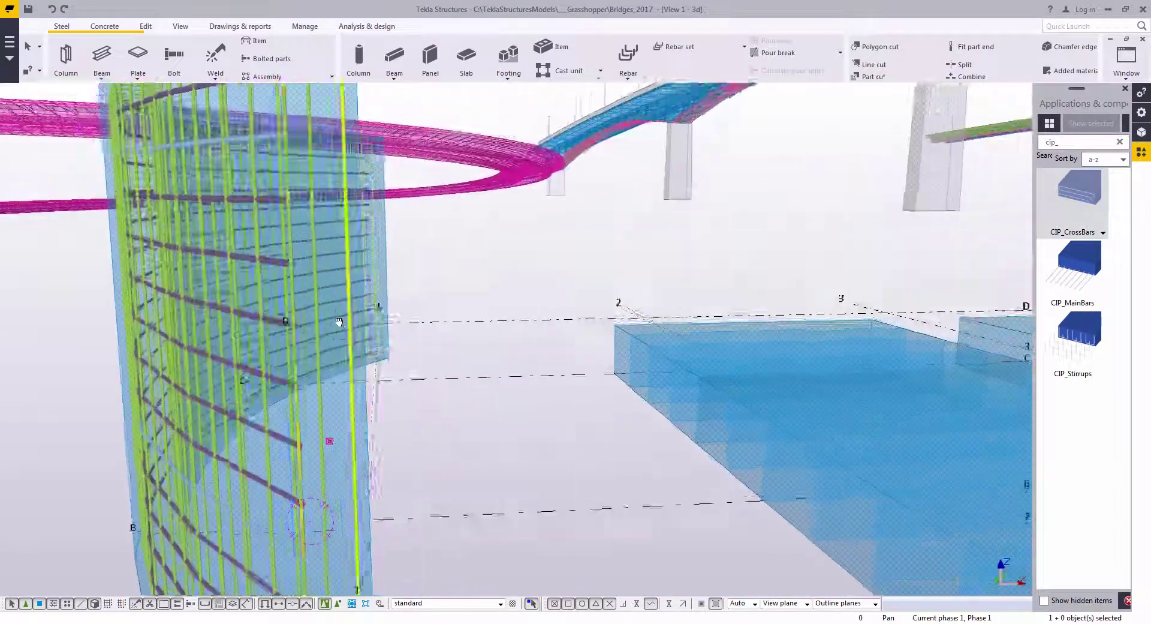
- Create CIP_MainBars along the S-shaped curved slab, ranging between the bottom corners of its near end face
scroll(339, 327, down, 8)
middle_drag(687, 315, 340, 343)
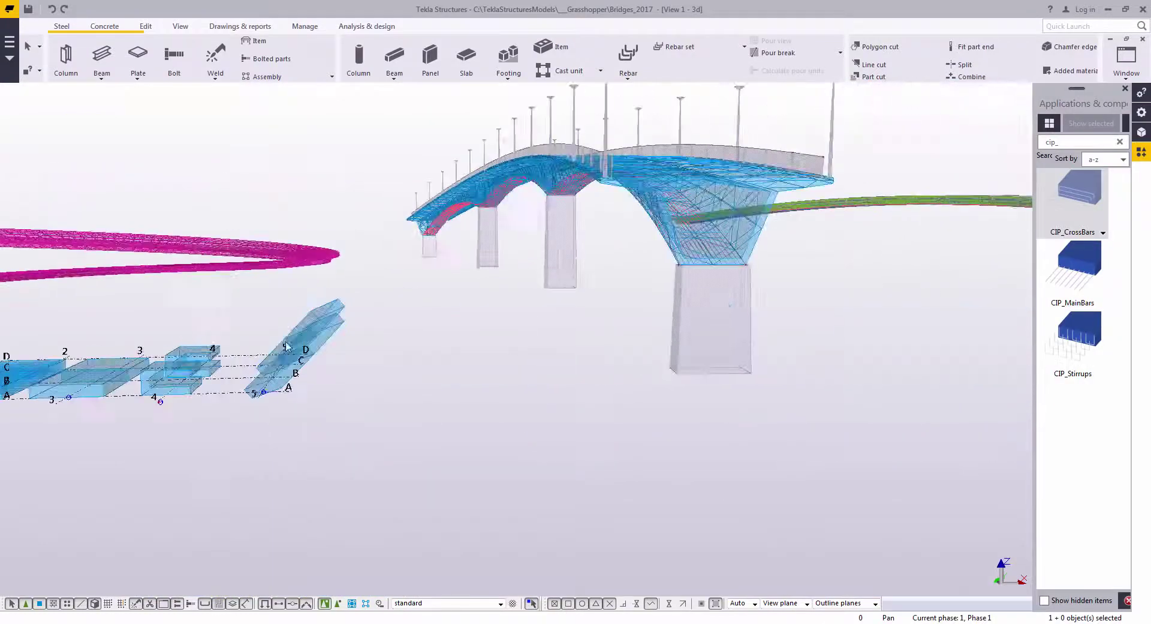
middle_drag(667, 341, 375, 344)
middle_drag(707, 318, 348, 366)
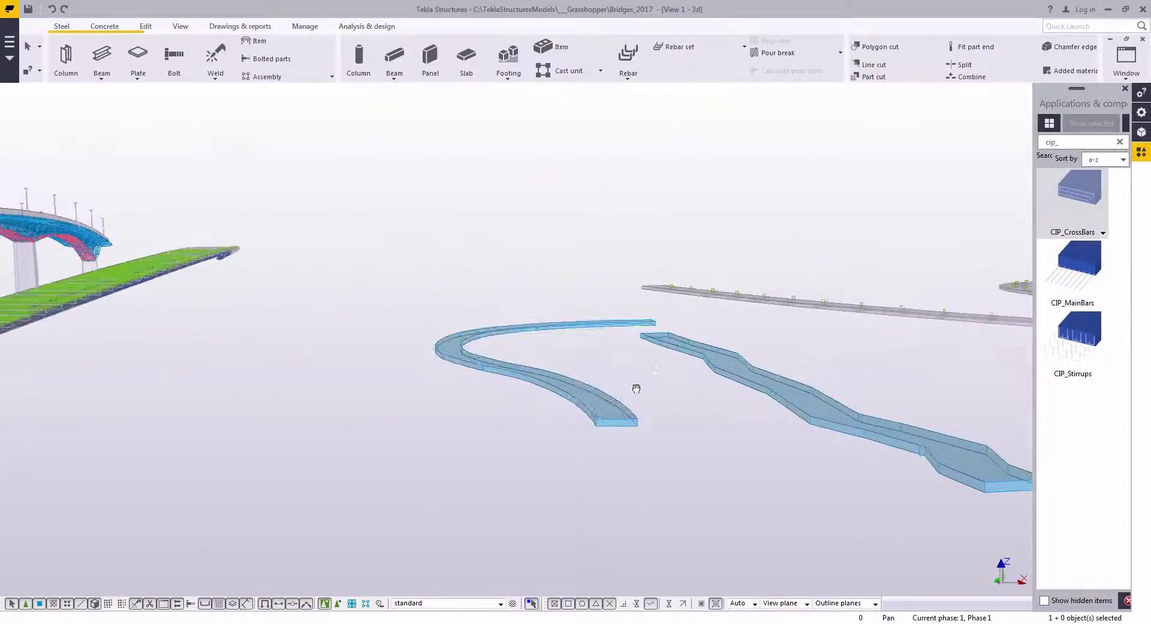
ctrl+middle_drag(635, 342, 637, 390)
scroll(618, 336, up, 5)
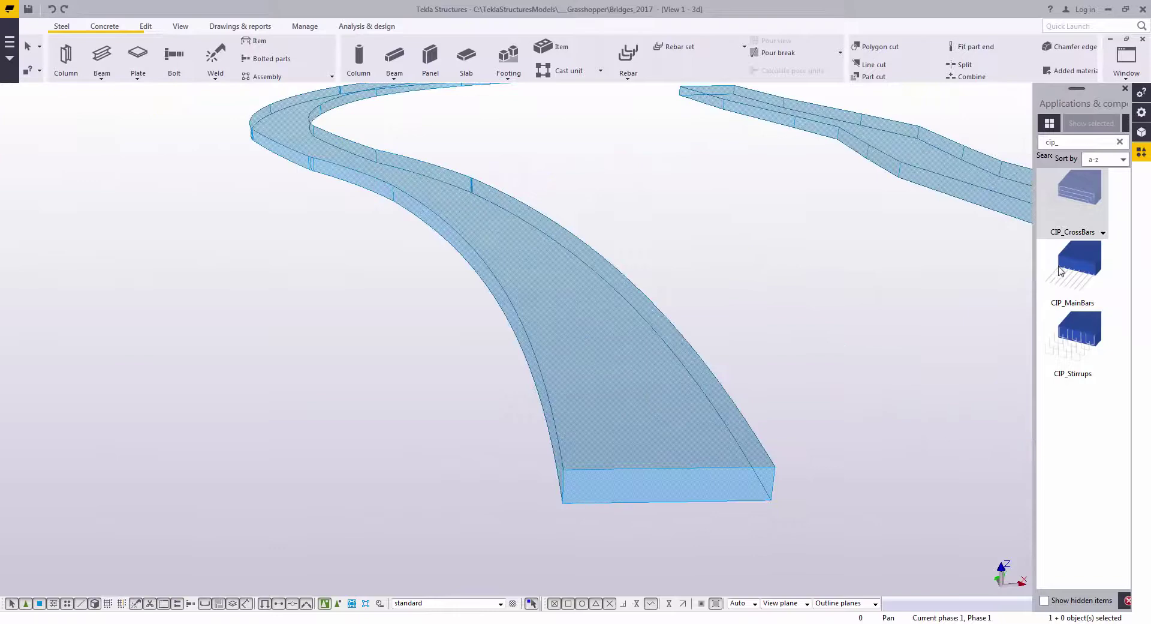
click(1061, 271)
click(656, 466)
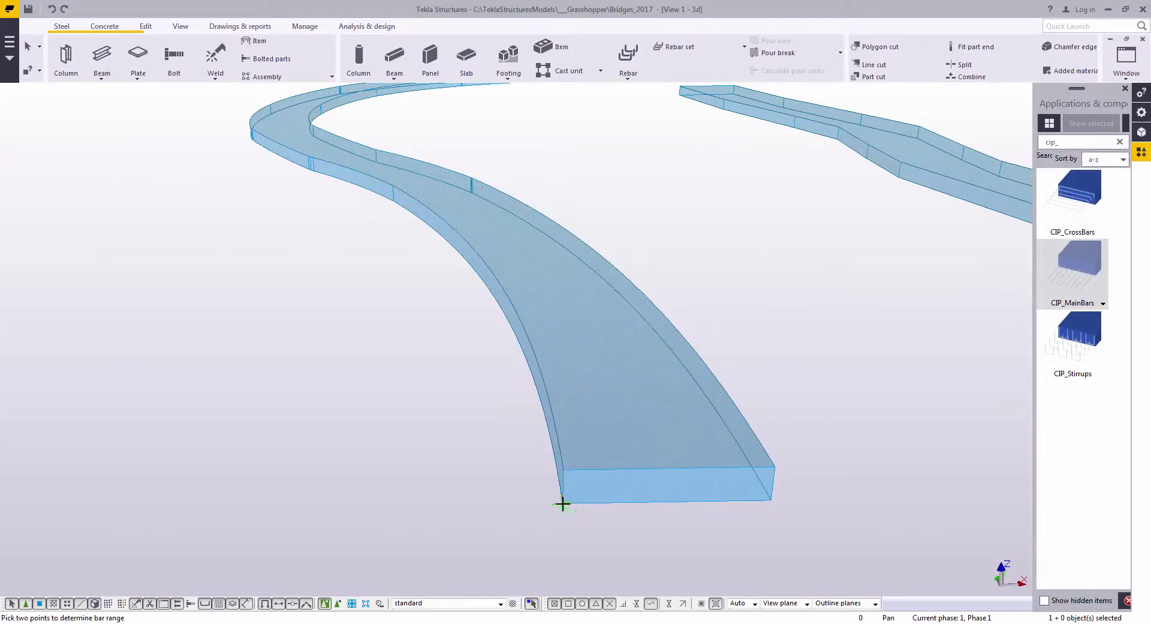
middle_click(800, 351)
- Create CIP_MainBars through all segments of the looped bridge deck, ranging between the bottom corners of the end face of its straight section
scroll(800, 351, down, 4)
ctrl+middle_drag(800, 351, 668, 444)
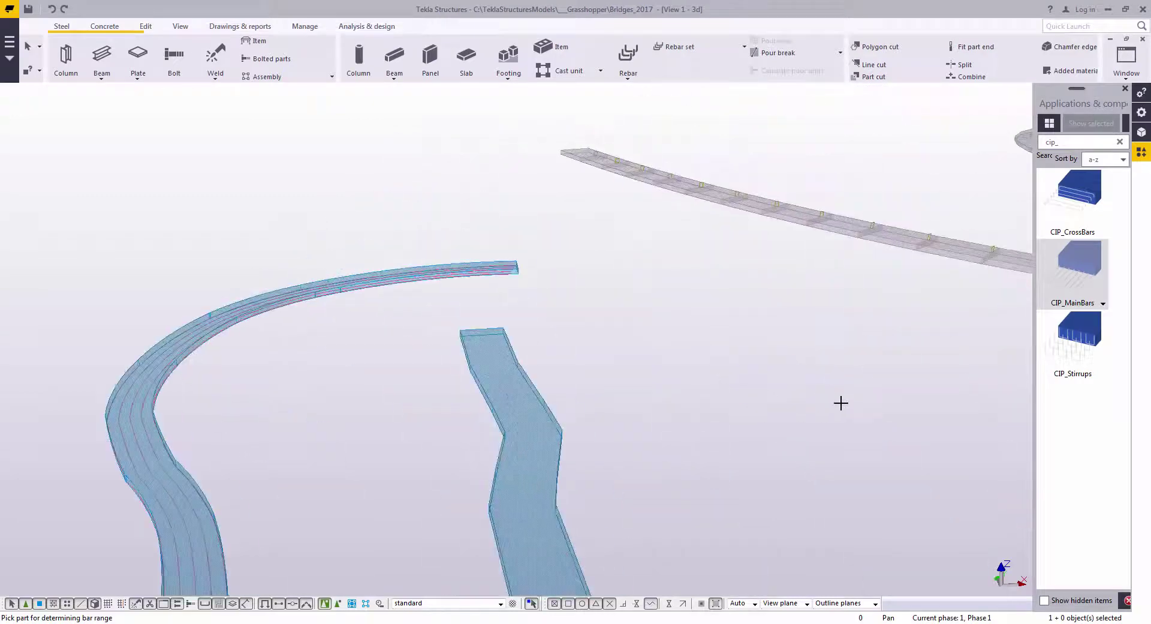
middle_drag(842, 403, 653, 403)
scroll(657, 404, down, 3)
middle_drag(1014, 437, 611, 411)
scroll(612, 412, down, 2)
middle_drag(612, 468, 586, 410)
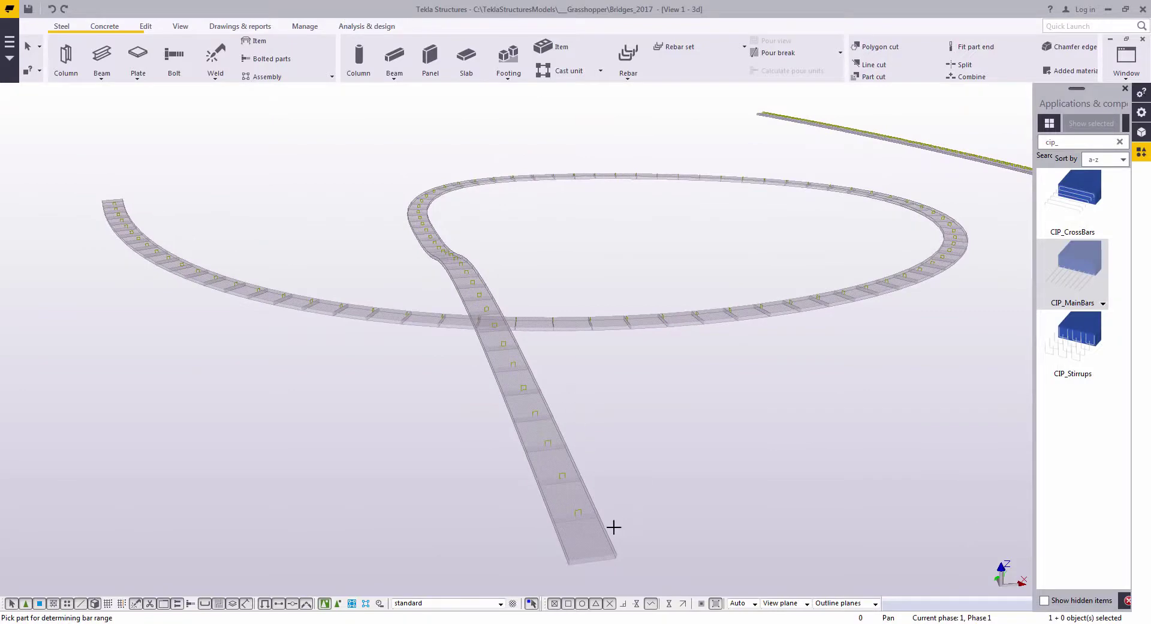
scroll(588, 542, up, 4)
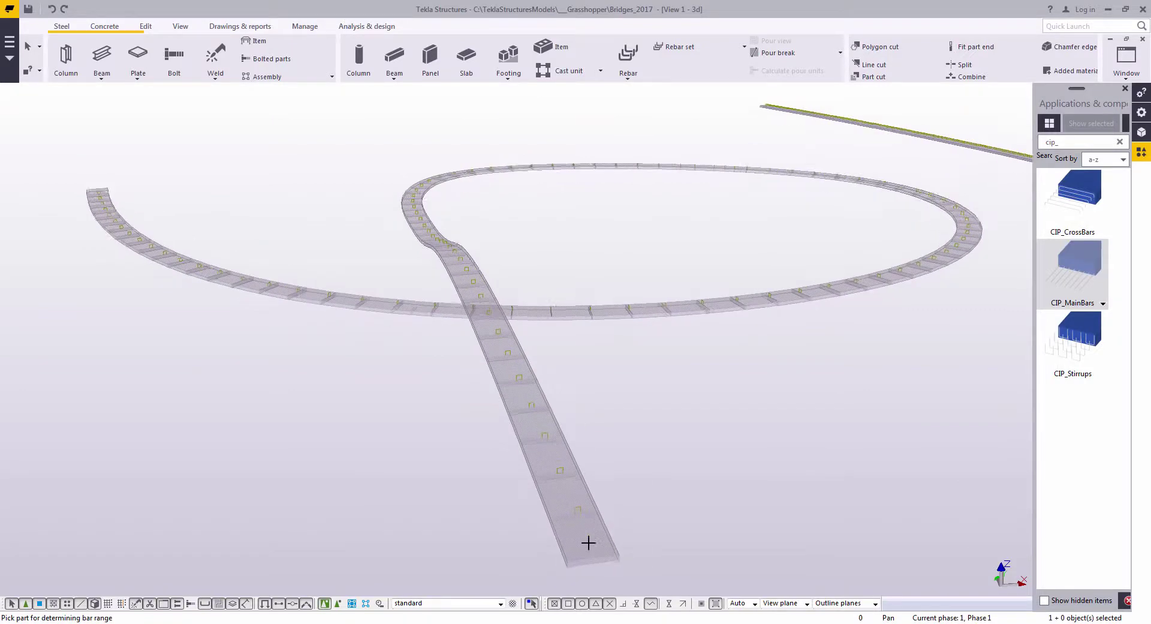
scroll(568, 496, down, 4)
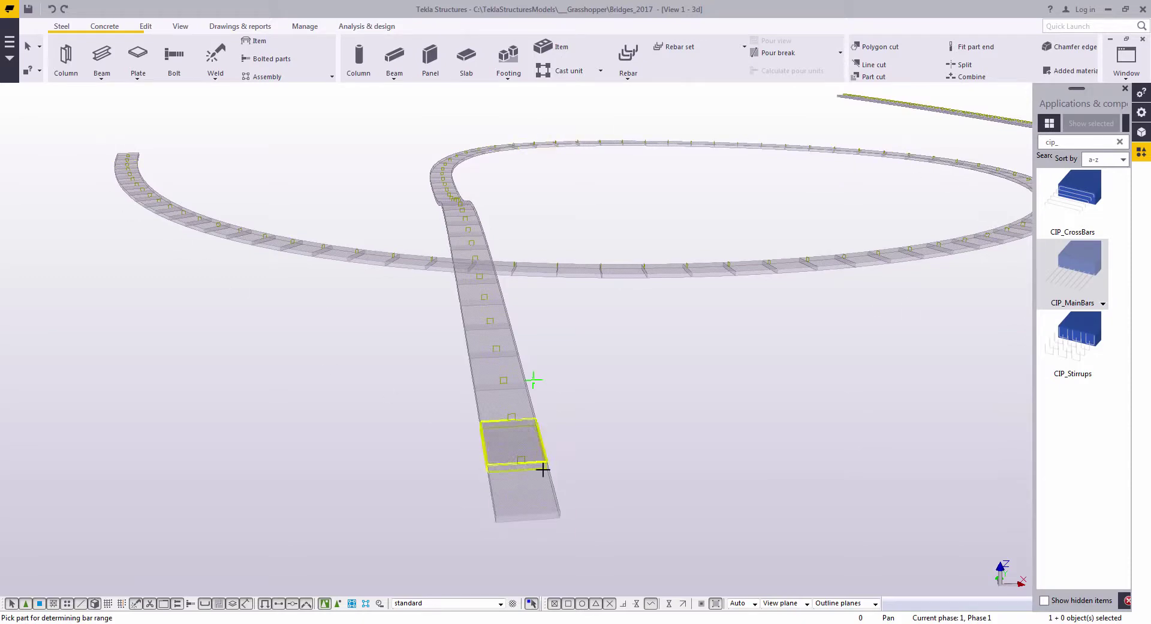
click(535, 515)
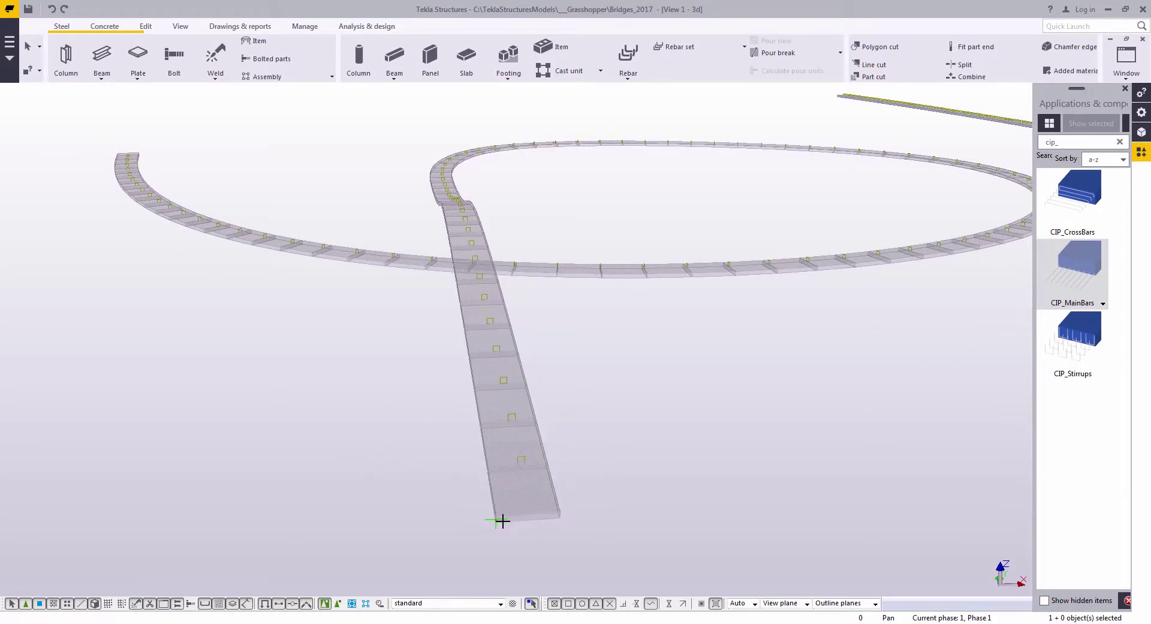
scroll(500, 524, up, 2)
click(493, 526)
click(601, 519)
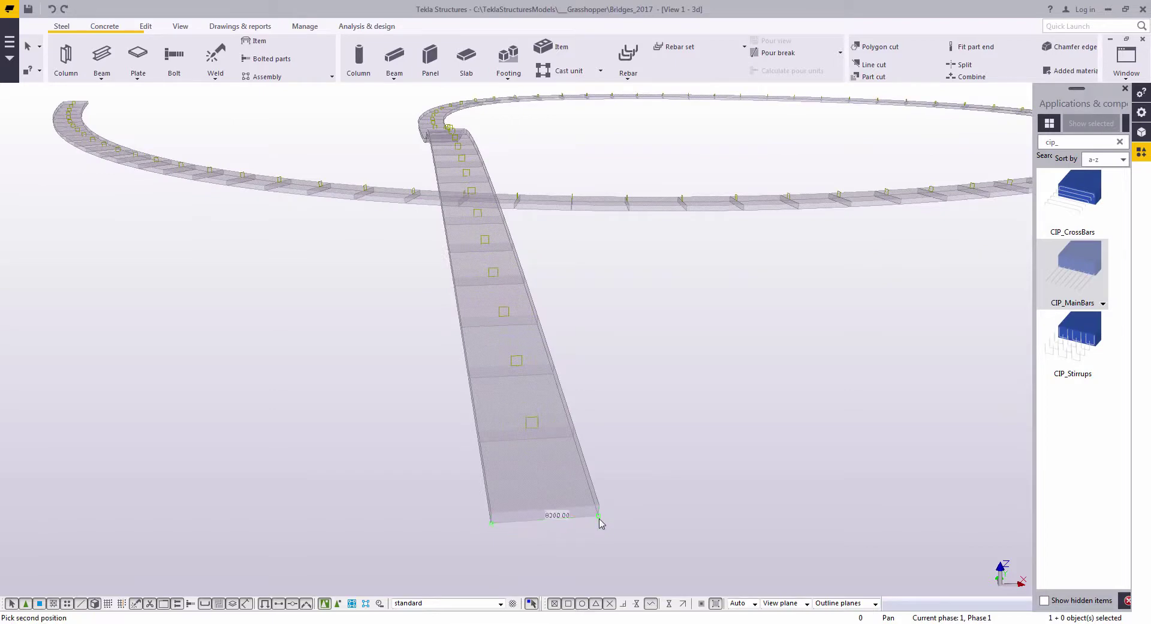
scroll(599, 519, down, 4)
scroll(809, 501, down, 2)
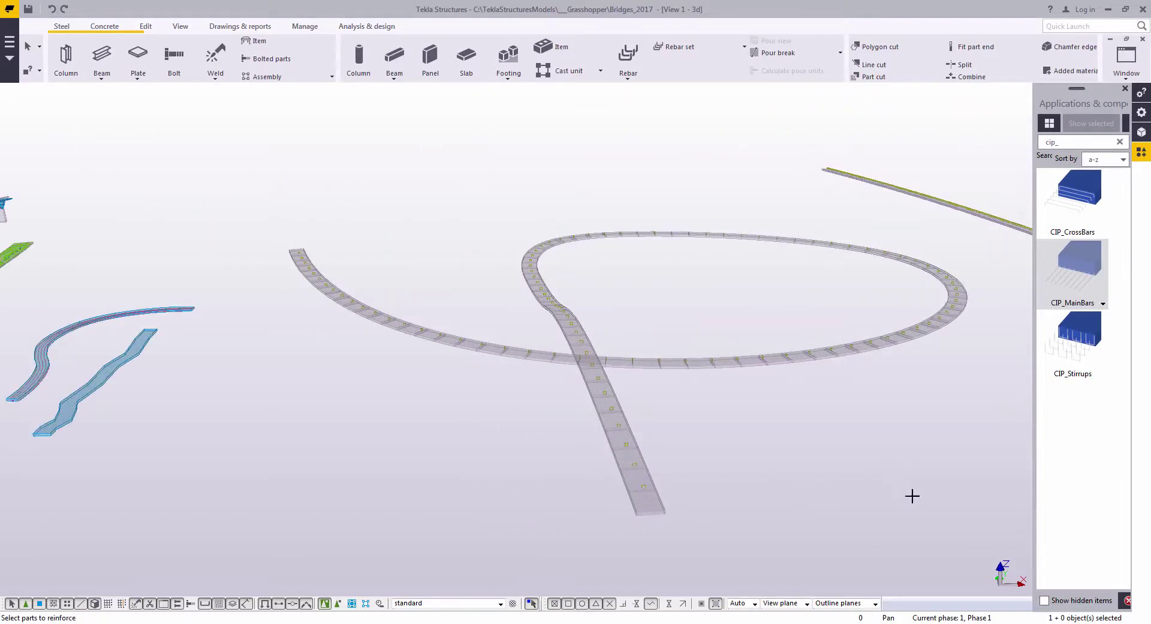
drag(756, 400, 265, 231)
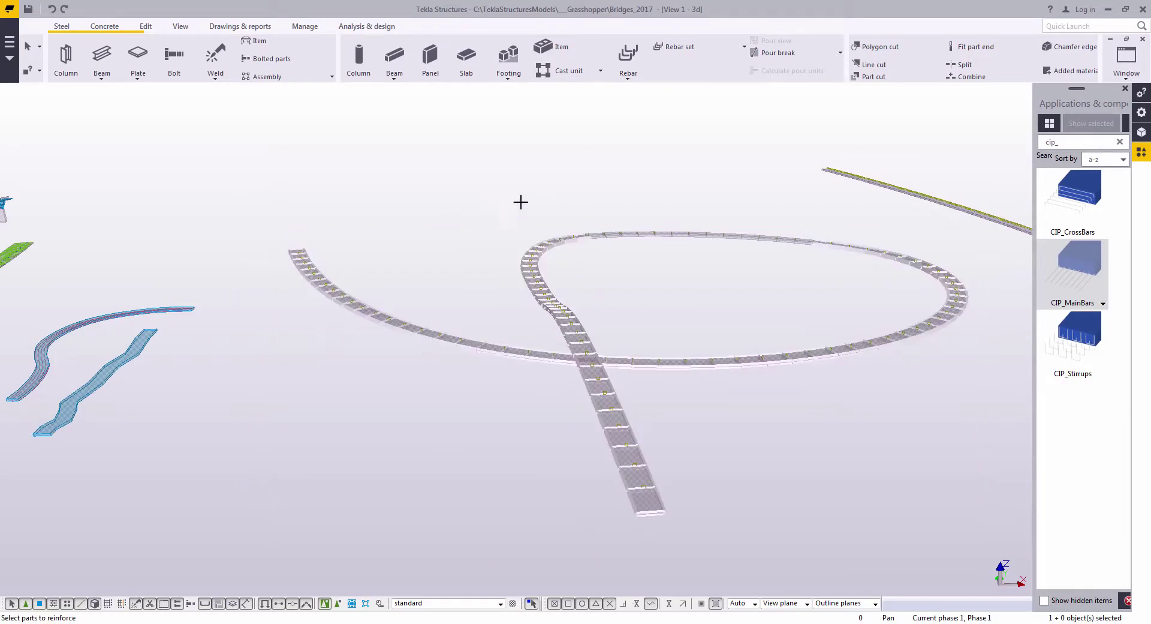
middle_click(563, 205)
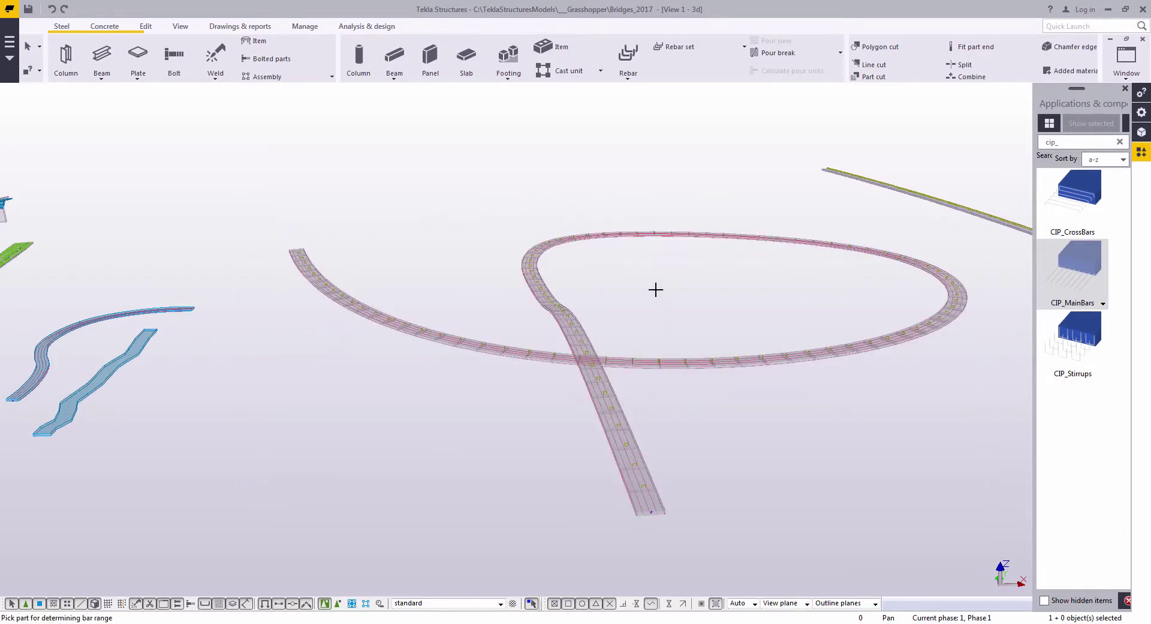
ctrl+middle_drag(629, 282, 618, 392)
scroll(618, 375, down, 3)
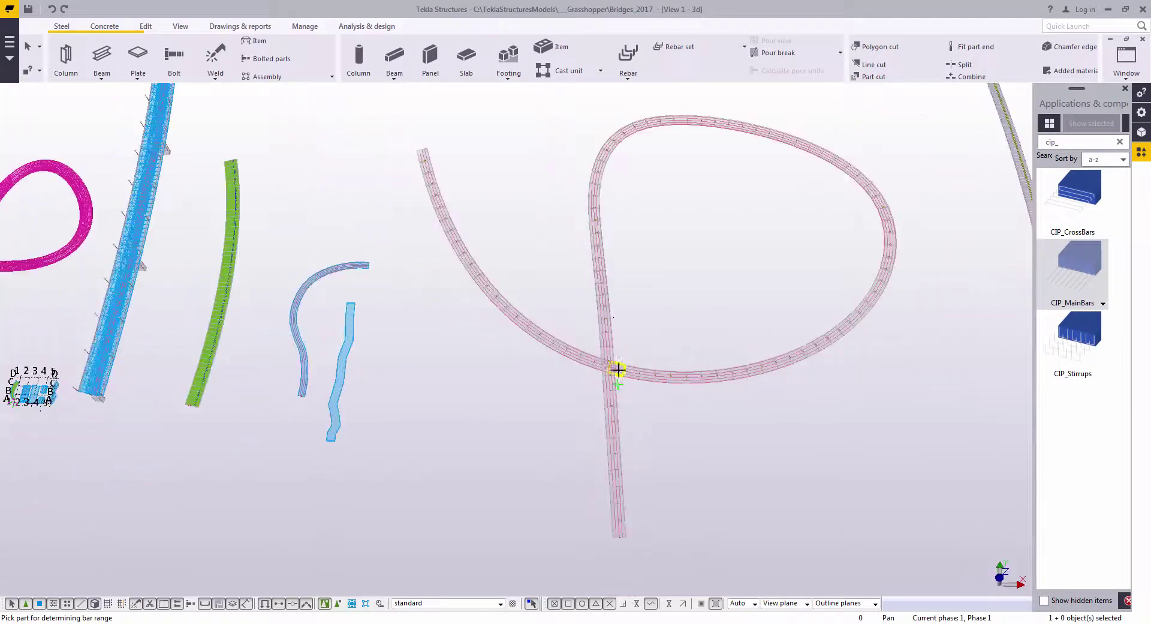